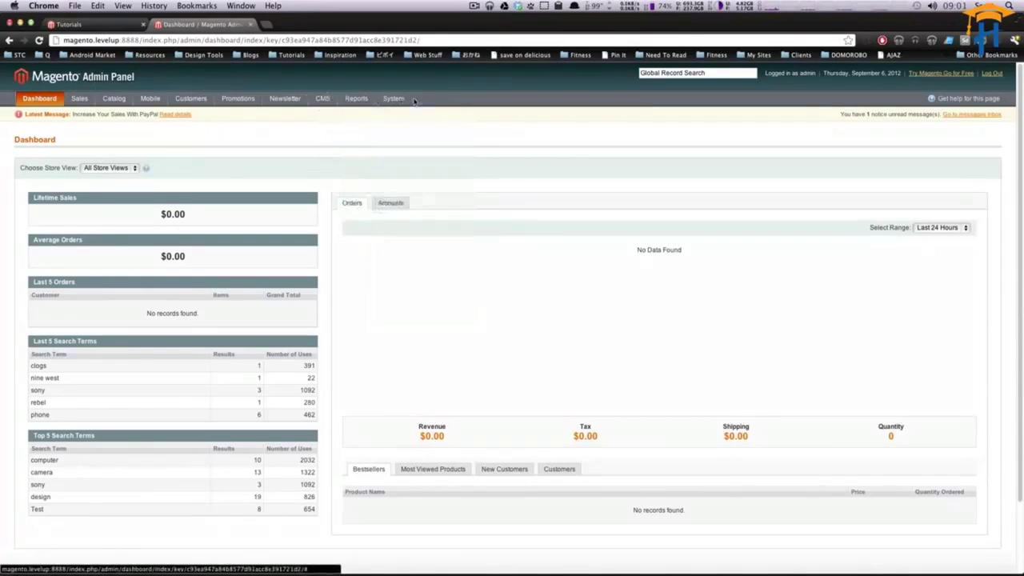
Step: Open the Shipping Settings page in the store's system configuration
{"action": "mouse_move", "coordinate": [391, 98]}
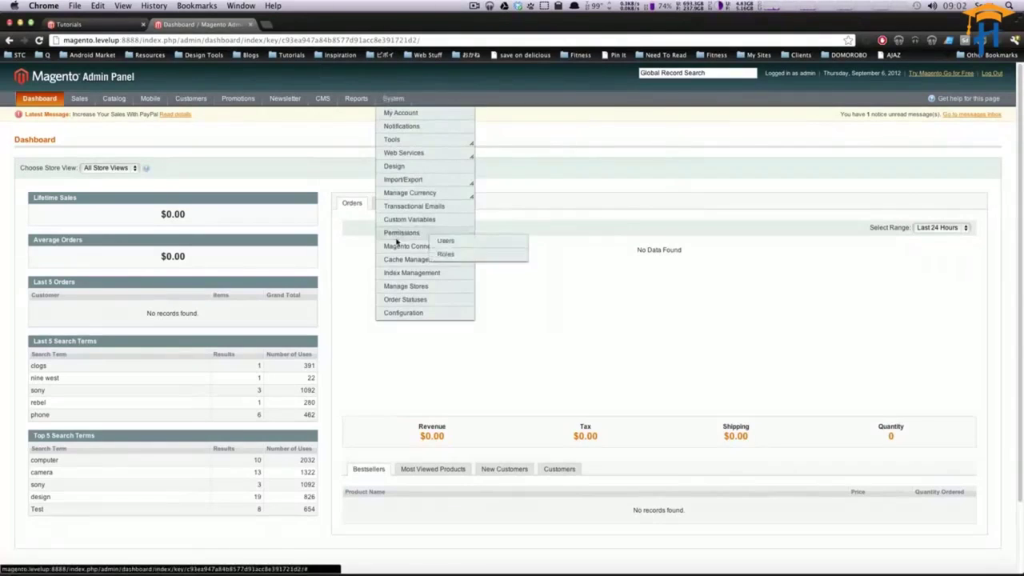
{"action": "left_click", "coordinate": [405, 311]}
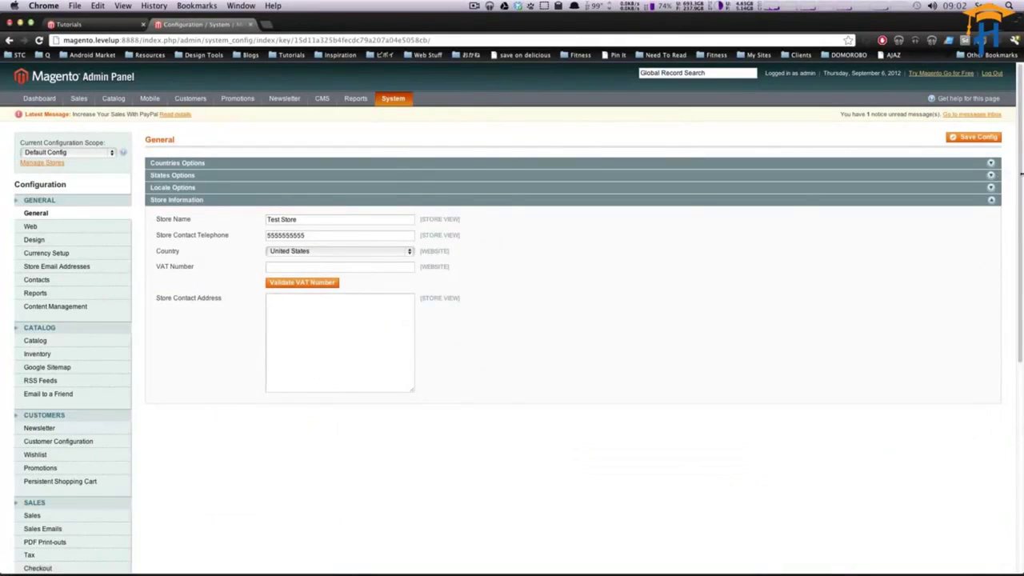
{"action": "left_click_drag", "start_coordinate": [1020, 176], "coordinate": [1005, 320]}
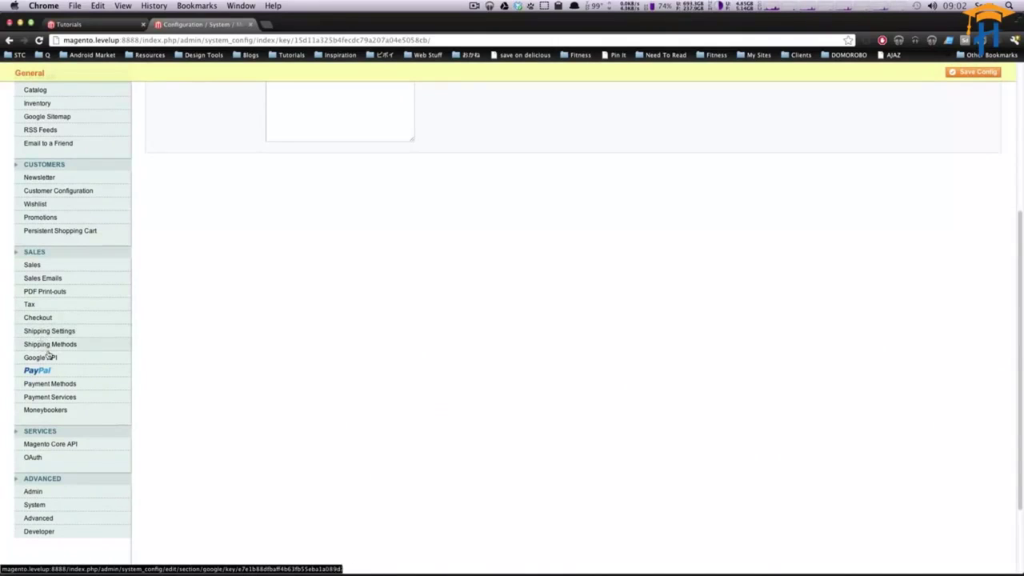
{"action": "left_click", "coordinate": [50, 332]}
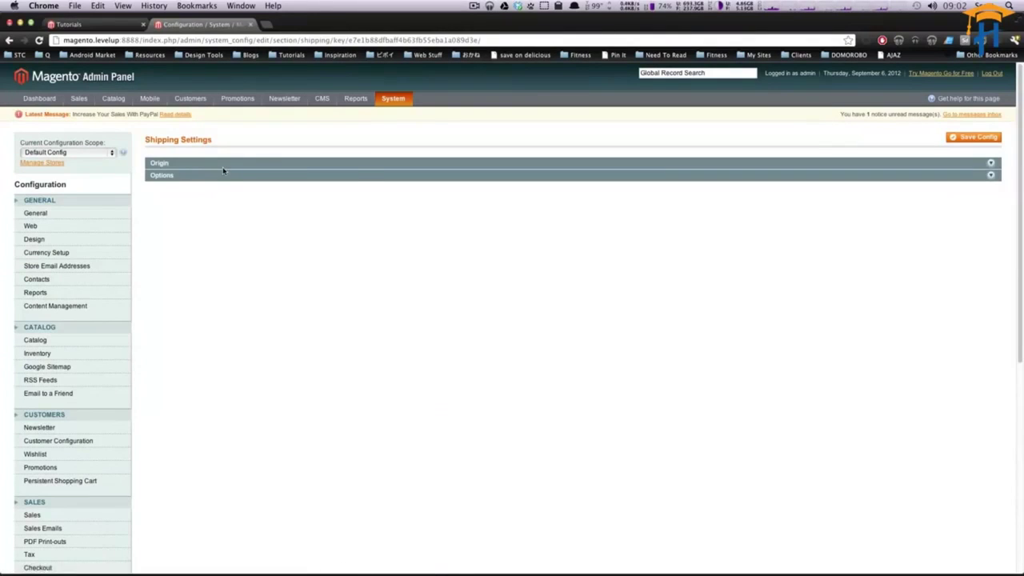
Step: Set the shipping origin's state to Michigan and fill in its postal code and city
{"action": "left_click", "coordinate": [181, 167]}
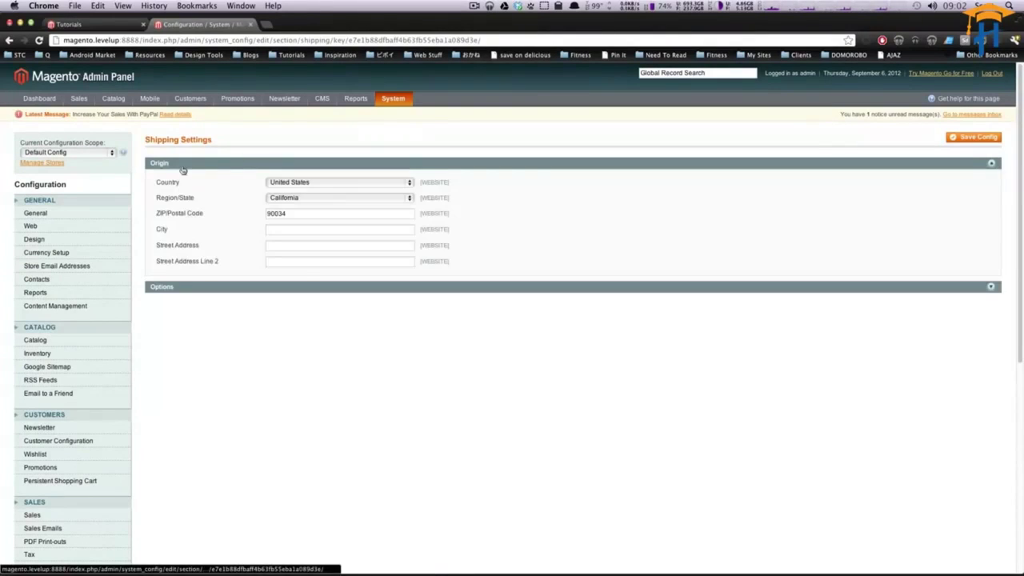
{"action": "left_click", "coordinate": [297, 203]}
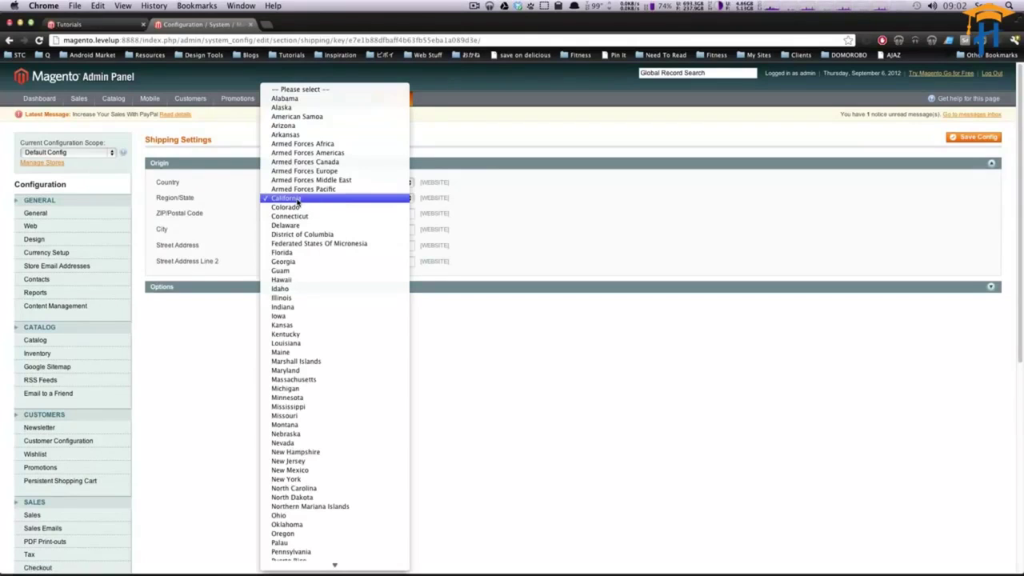
{"action": "left_click", "coordinate": [299, 389]}
{"action": "double_click", "coordinate": [292, 214]}
{"action": "type", "text": "48114"}
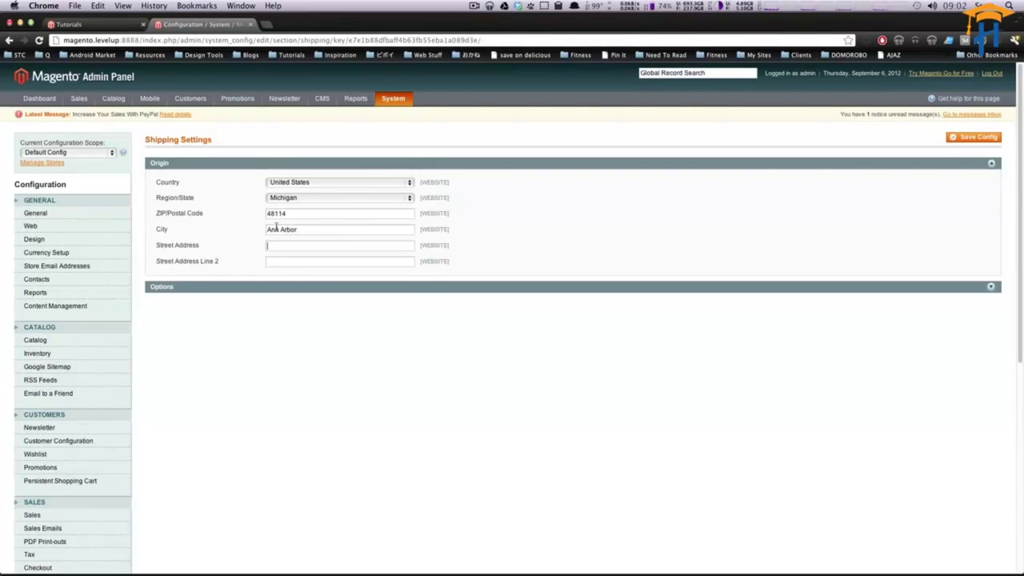
Step: Set Allow Shipping to Multiple Addresses to No and save the shipping settings
{"action": "left_click", "coordinate": [240, 291]}
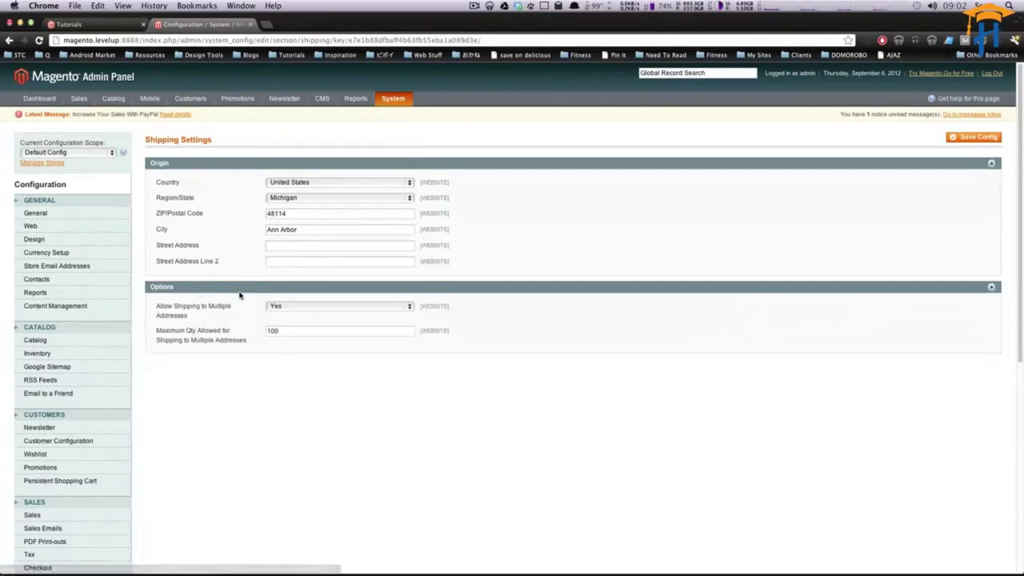
{"action": "left_click_drag", "start_coordinate": [233, 306], "coordinate": [156, 309]}
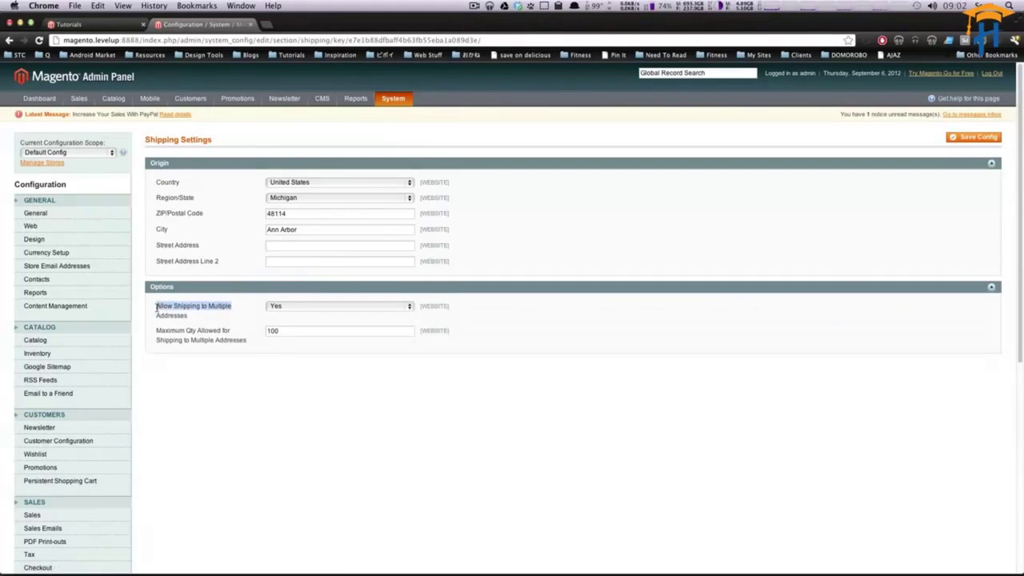
{"action": "left_click", "coordinate": [279, 308]}
{"action": "left_click", "coordinate": [288, 315]}
{"action": "left_click", "coordinate": [960, 142]}
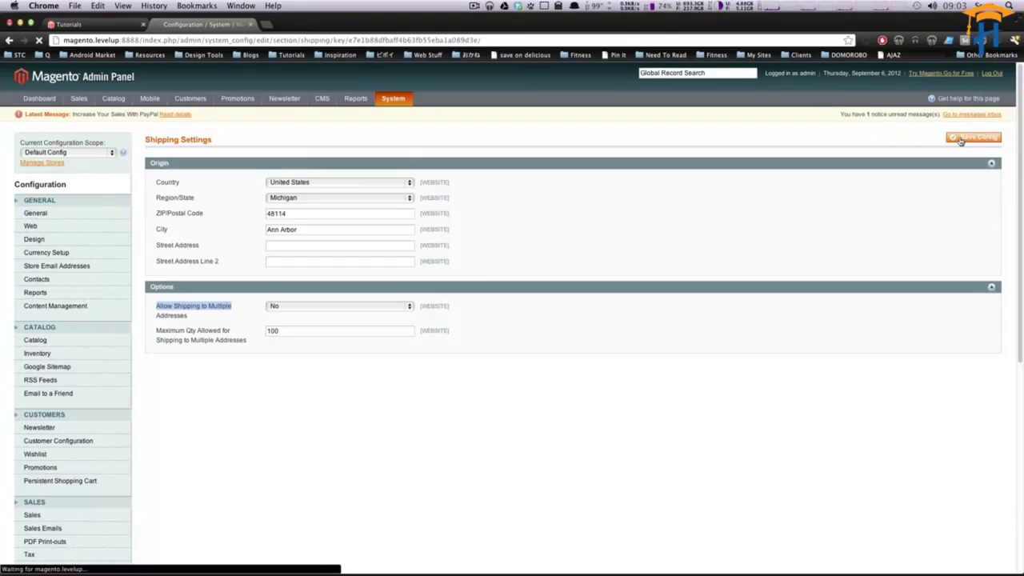
Step: Open the Shipping Methods configuration and expand the Flat Rate section to view its title
{"action": "scroll", "coordinate": [773, 272], "scroll_direction": "down", "scroll_amount": 5}
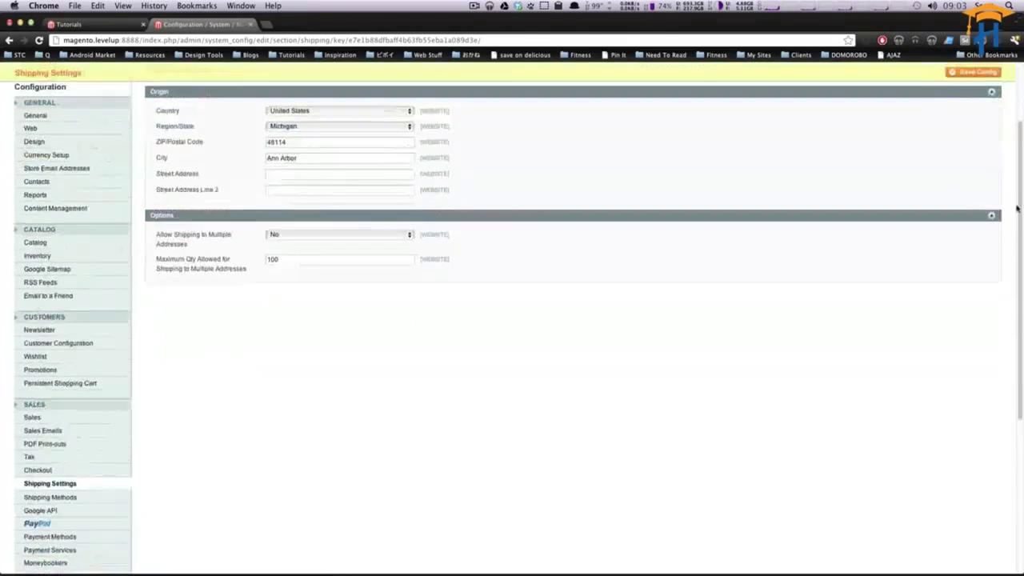
{"action": "left_click", "coordinate": [69, 418]}
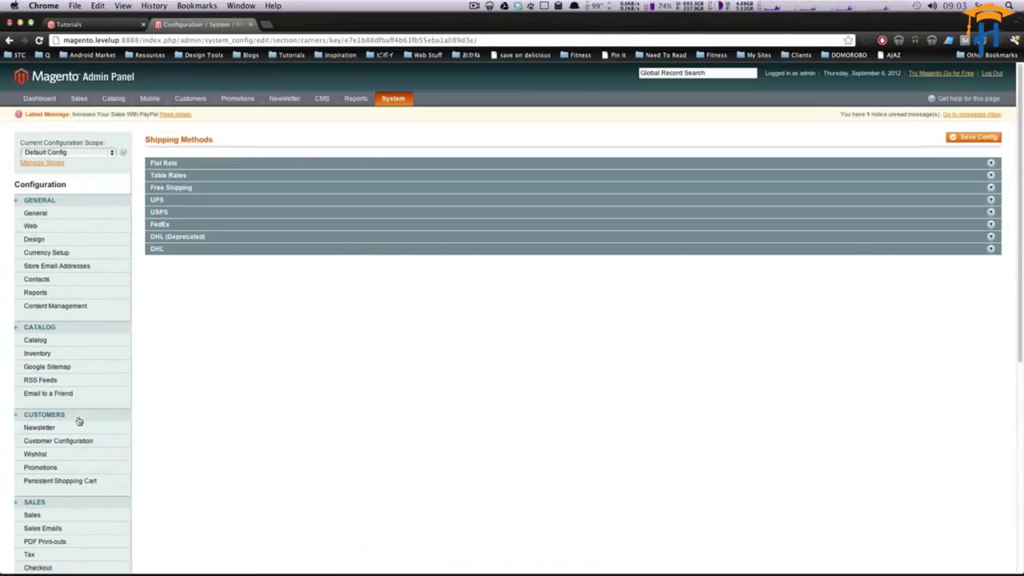
{"action": "left_click", "coordinate": [206, 165]}
{"action": "left_click", "coordinate": [206, 165]}
{"action": "left_click", "coordinate": [195, 165]}
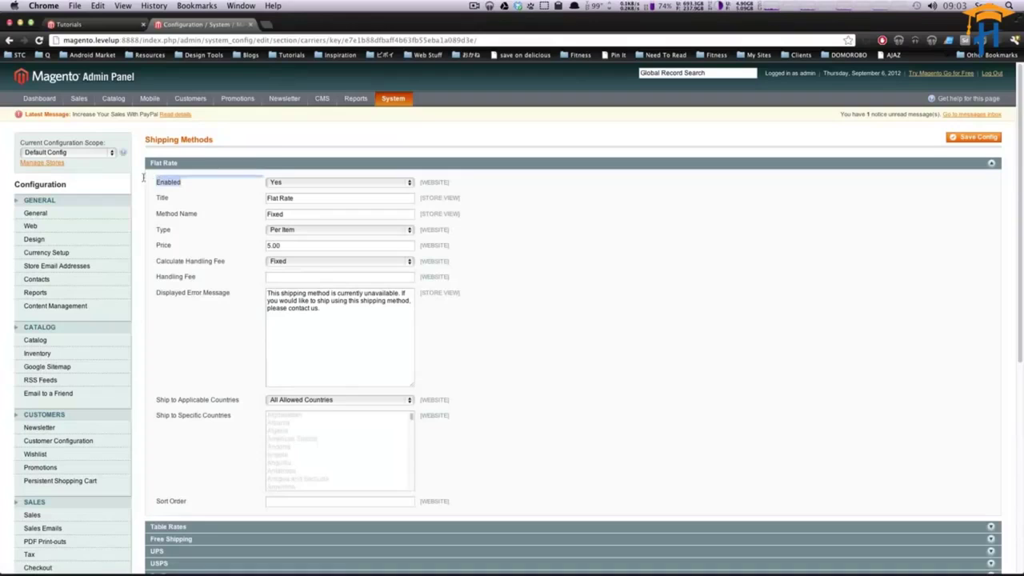
{"action": "left_click_drag", "start_coordinate": [267, 198], "coordinate": [291, 207]}
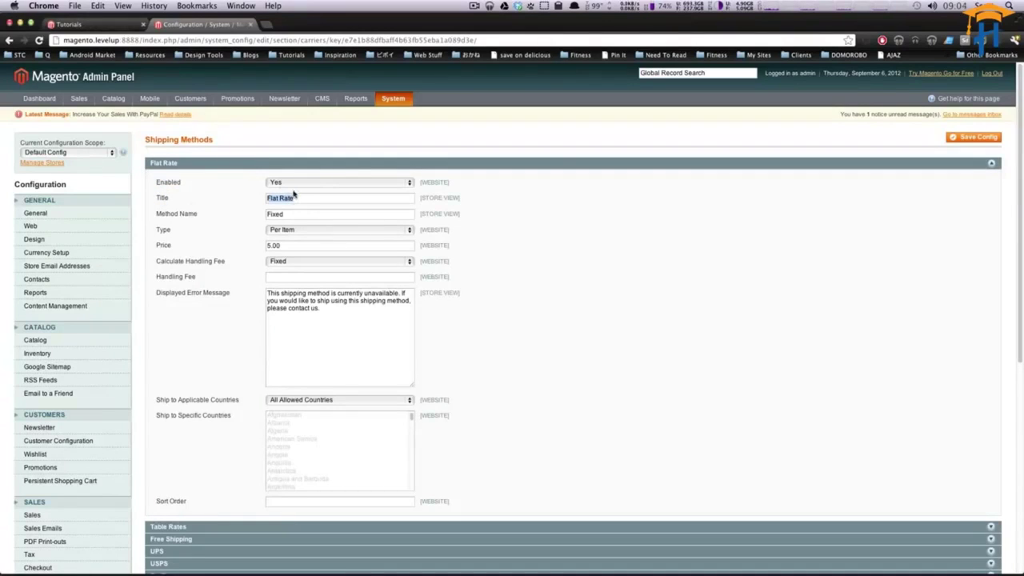
{"action": "left_click", "coordinate": [290, 198]}
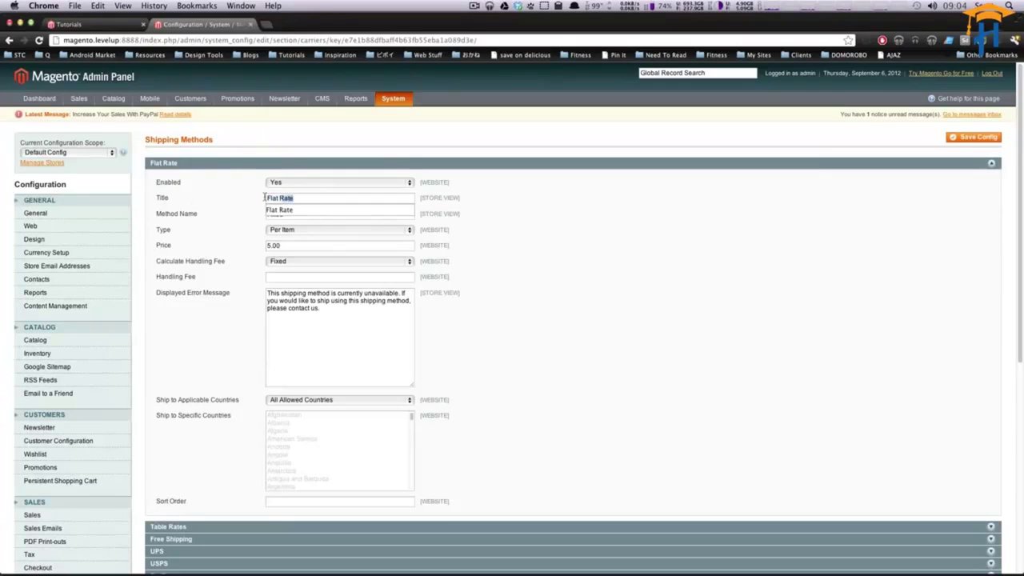
Step: Switch to the storefront, add the Logitech diNovo Edge Keyboard to the cart and proceed to checkout
{"action": "left_click", "coordinate": [57, 23]}
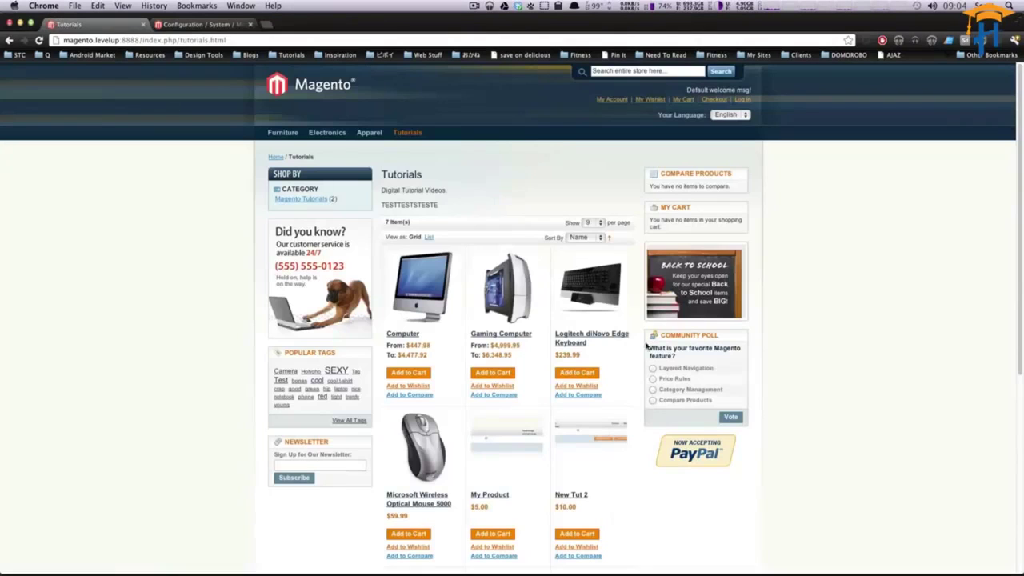
{"action": "left_click", "coordinate": [566, 374]}
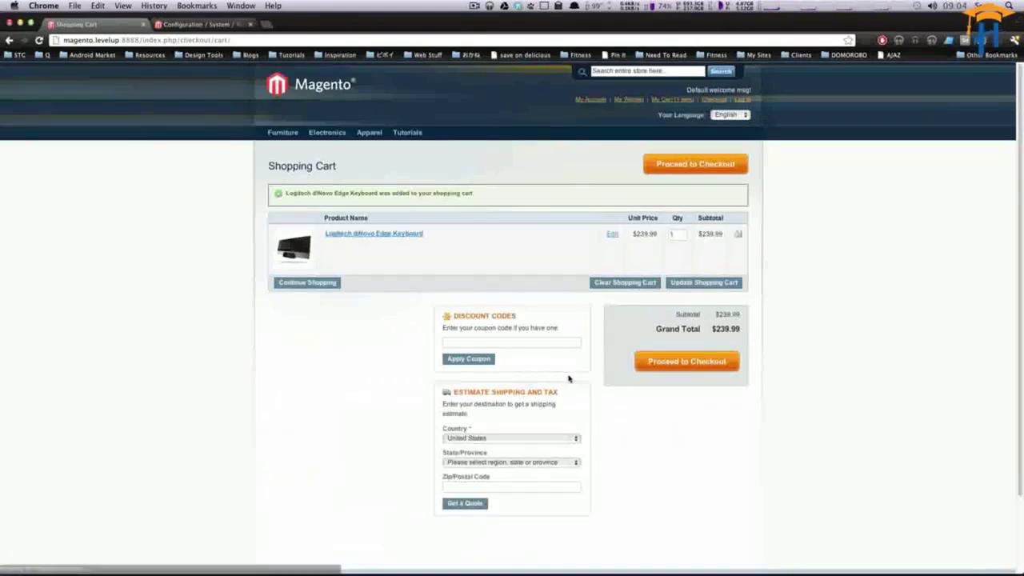
{"action": "left_click", "coordinate": [653, 364]}
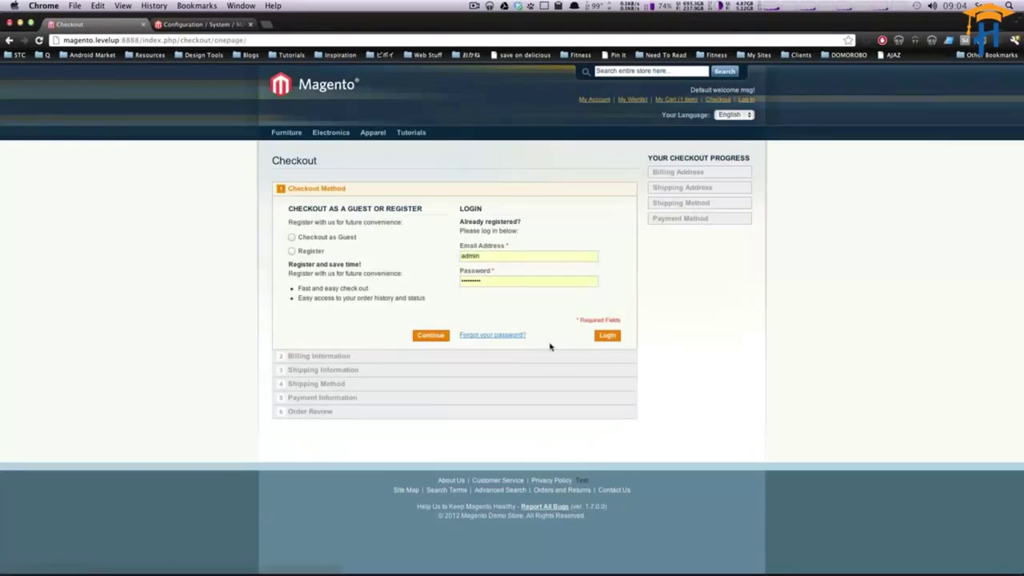
Step: Choose Checkout as Guest as the checkout method and continue to the billing information
{"action": "left_click", "coordinate": [607, 335]}
{"action": "left_click", "coordinate": [292, 237]}
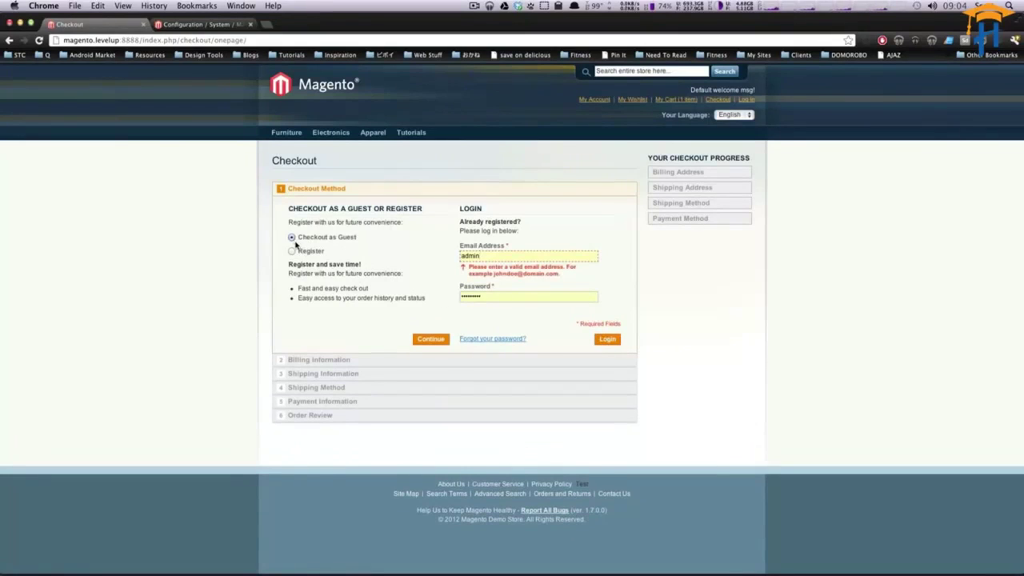
{"action": "left_click", "coordinate": [432, 339]}
Step: Fill in the guest's billing details from the saved entry, ship to the same address, and continue to the shipping method
{"action": "left_click", "coordinate": [331, 232]}
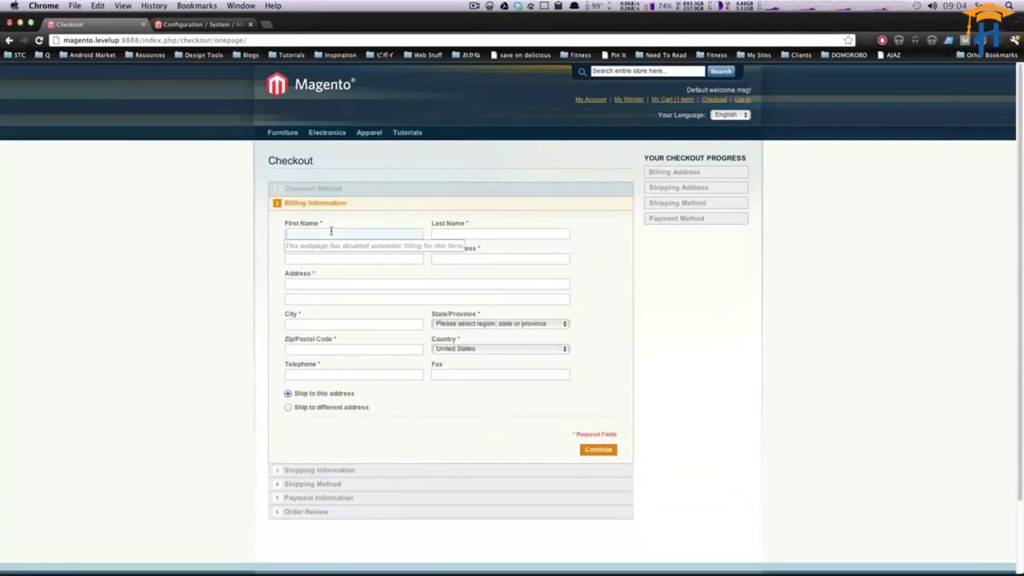
{"action": "type", "text": "Scott"}
{"action": "key", "text": "Down"}
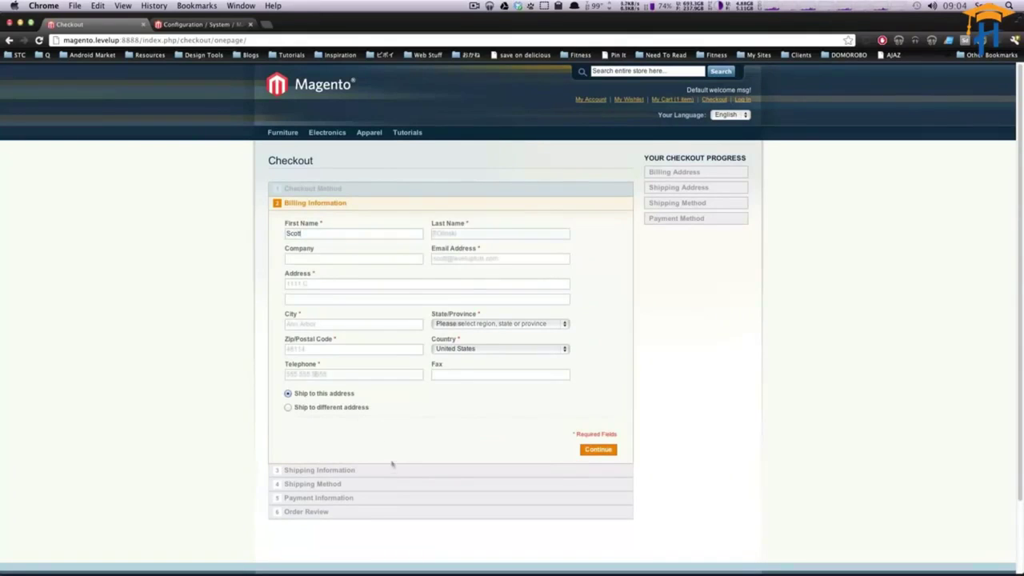
{"action": "key", "text": "Return"}
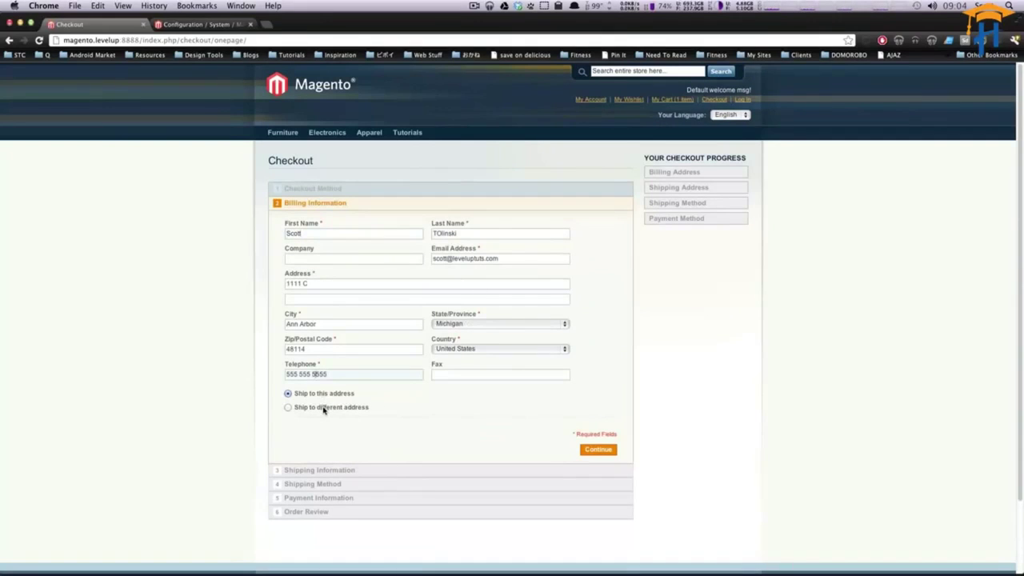
{"action": "left_click", "coordinate": [593, 449]}
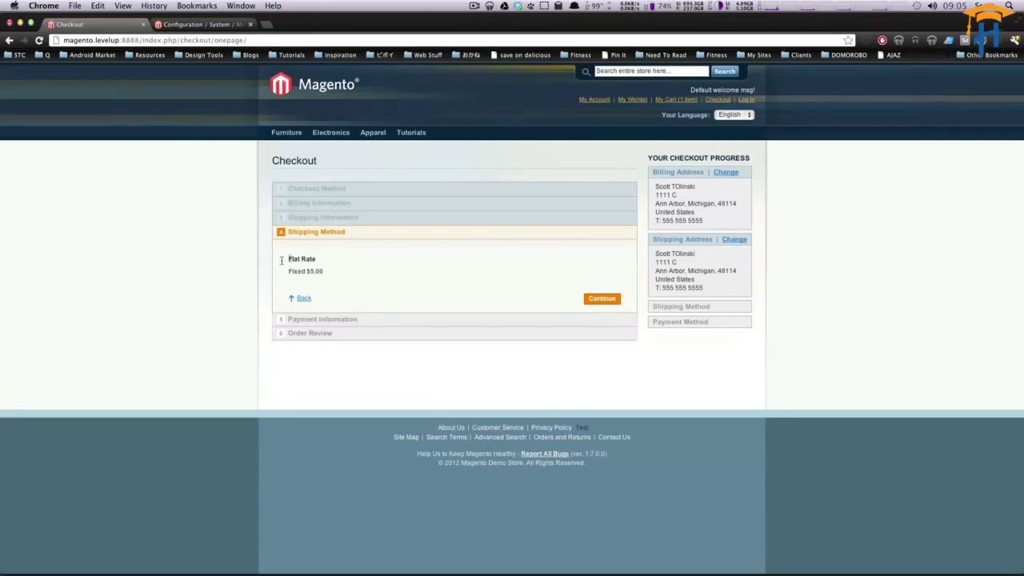
Step: Compare the Flat Rate title, method name and price in the configuration with the shipping option offered at checkout
{"action": "mouse_move", "coordinate": [282, 260]}
{"action": "left_mouse_down"}
{"action": "mouse_move", "coordinate": [318, 261]}
{"action": "mouse_move", "coordinate": [265, 268]}
{"action": "left_mouse_up"}
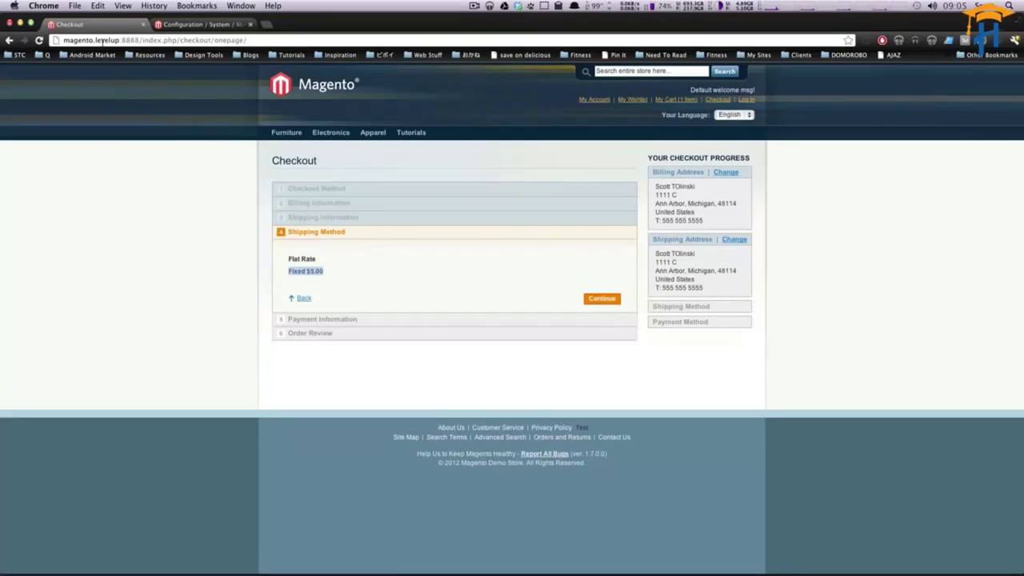
{"action": "left_click", "coordinate": [177, 25]}
{"action": "double_click", "coordinate": [294, 211]}
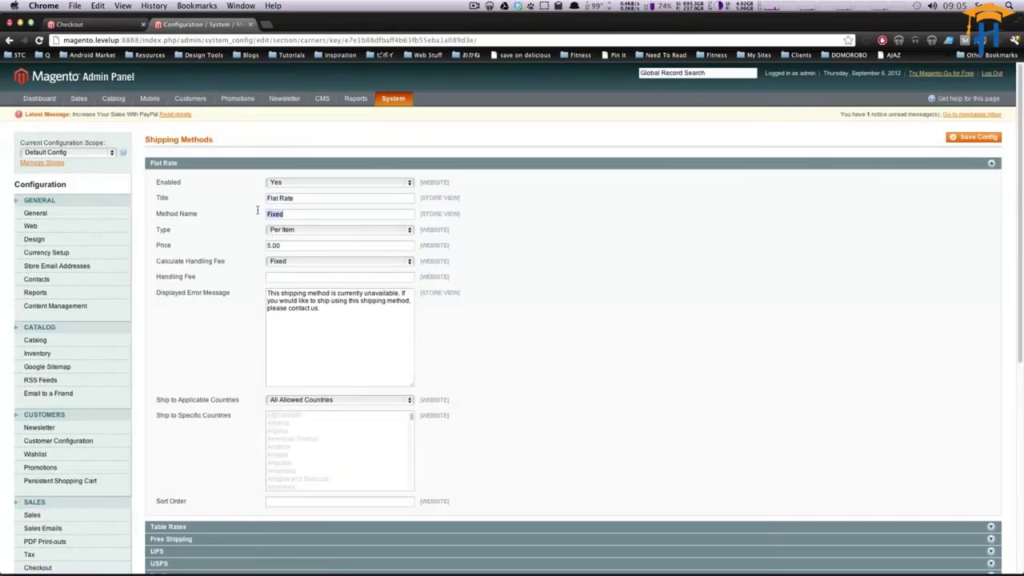
{"action": "left_click_drag", "start_coordinate": [297, 197], "coordinate": [263, 199]}
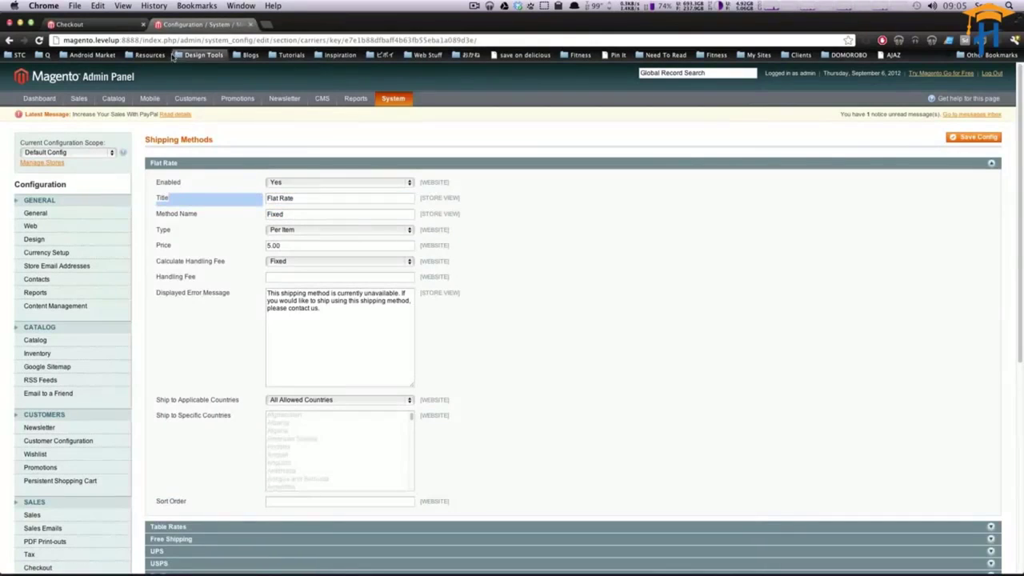
{"action": "left_click", "coordinate": [80, 24]}
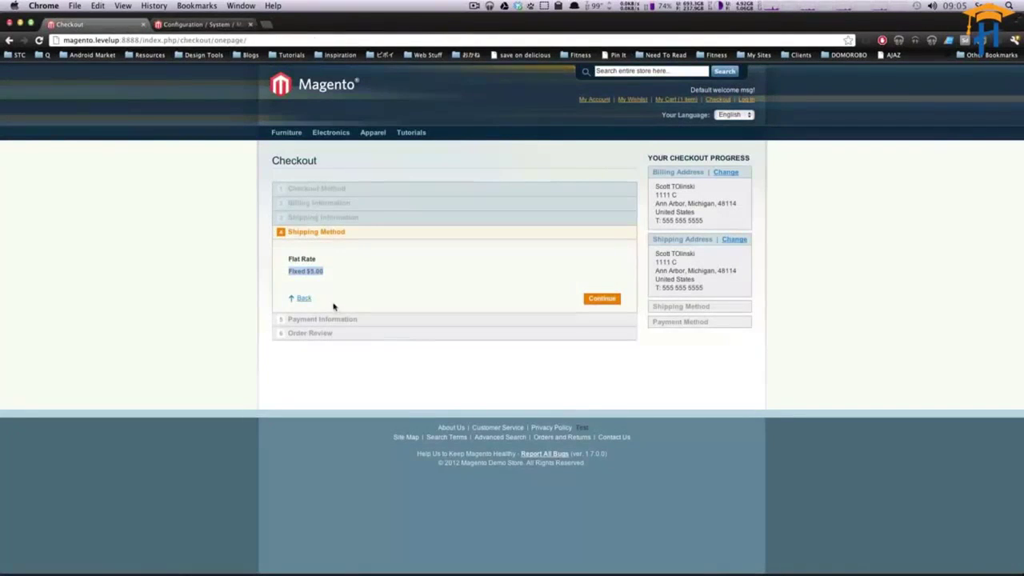
{"action": "left_click", "coordinate": [230, 24]}
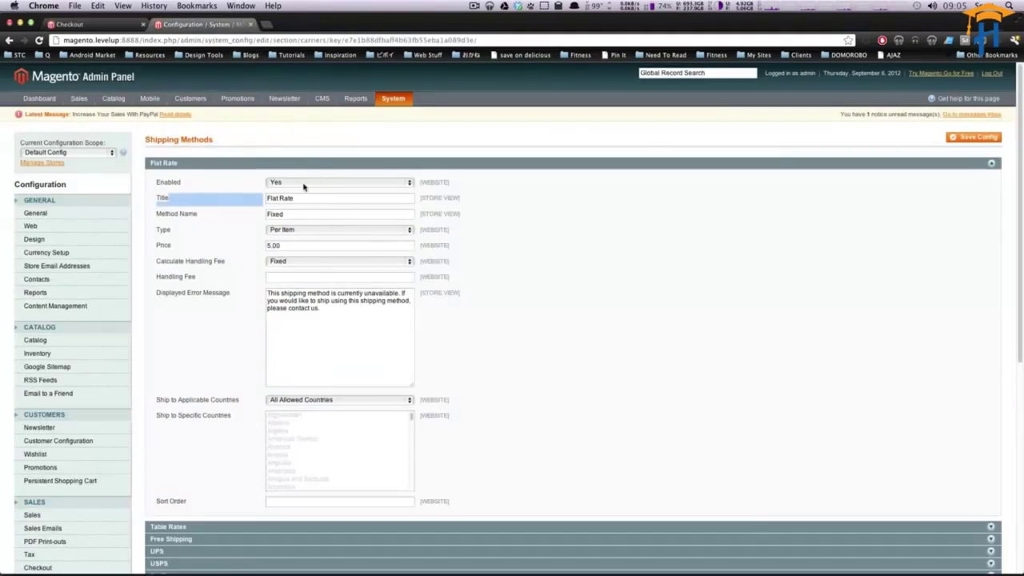
{"action": "left_click", "coordinate": [293, 200]}
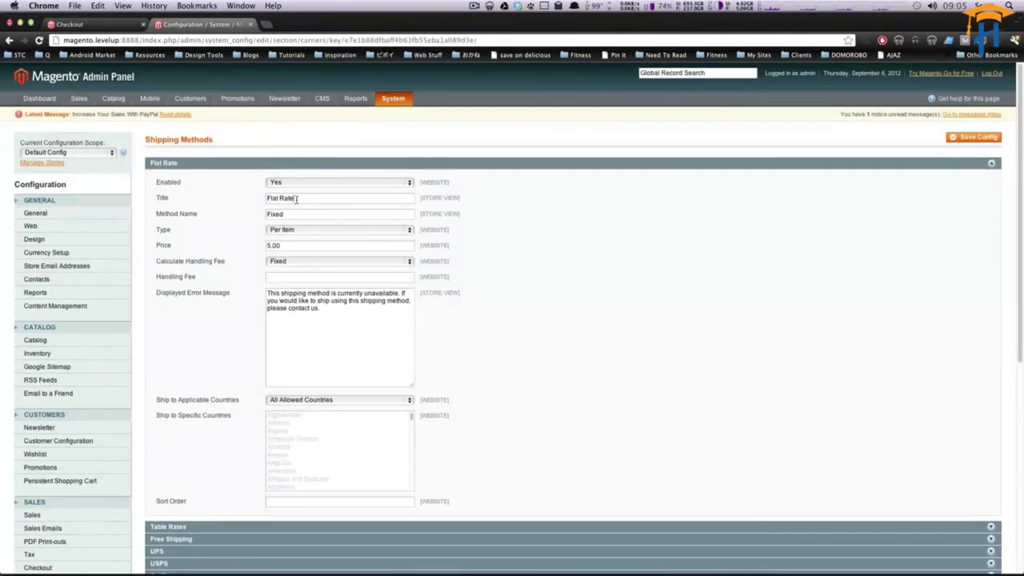
{"action": "left_click_drag", "start_coordinate": [297, 199], "coordinate": [267, 214]}
{"action": "left_click_drag", "start_coordinate": [299, 245], "coordinate": [246, 247]}
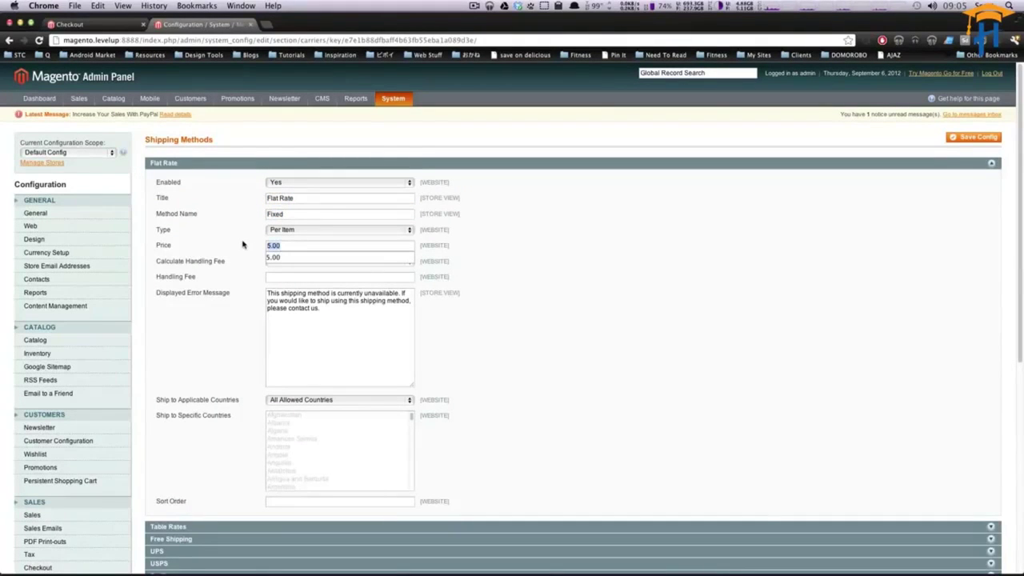
{"action": "left_click", "coordinate": [90, 25]}
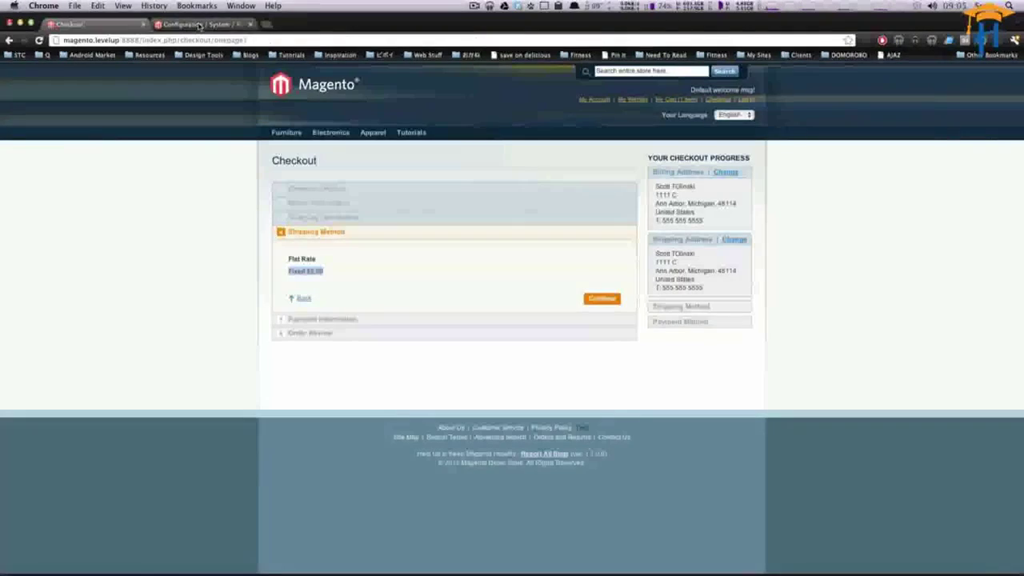
{"action": "left_click", "coordinate": [197, 25]}
Step: Review the Handling Fee, Price and Displayed Error Message fields of the Flat Rate method in the admin configuration
{"action": "left_click", "coordinate": [318, 277]}
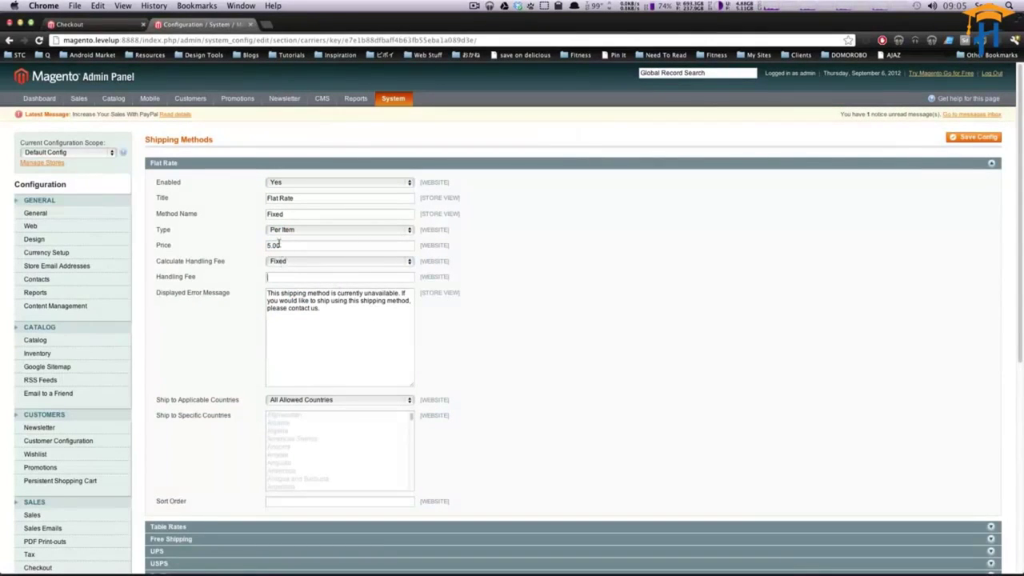
{"action": "left_click_drag", "start_coordinate": [282, 245], "coordinate": [264, 243]}
{"action": "left_click_drag", "start_coordinate": [334, 319], "coordinate": [282, 293]}
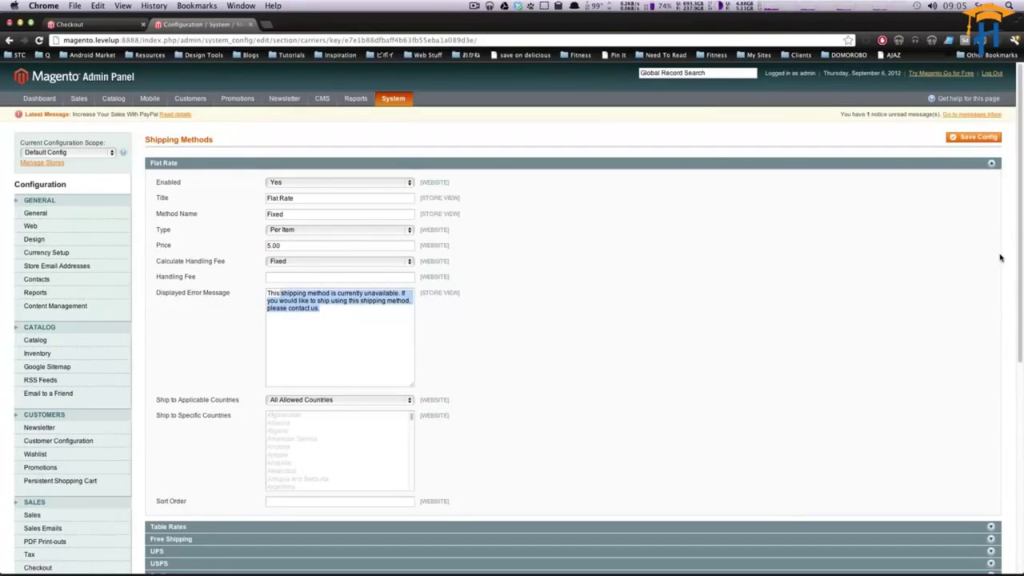
Step: Restrict Flat Rate shipping to Specific Countries and select United Kingdom as a country to ship to
{"action": "scroll", "coordinate": [376, 291], "scroll_direction": "down", "scroll_amount": 3}
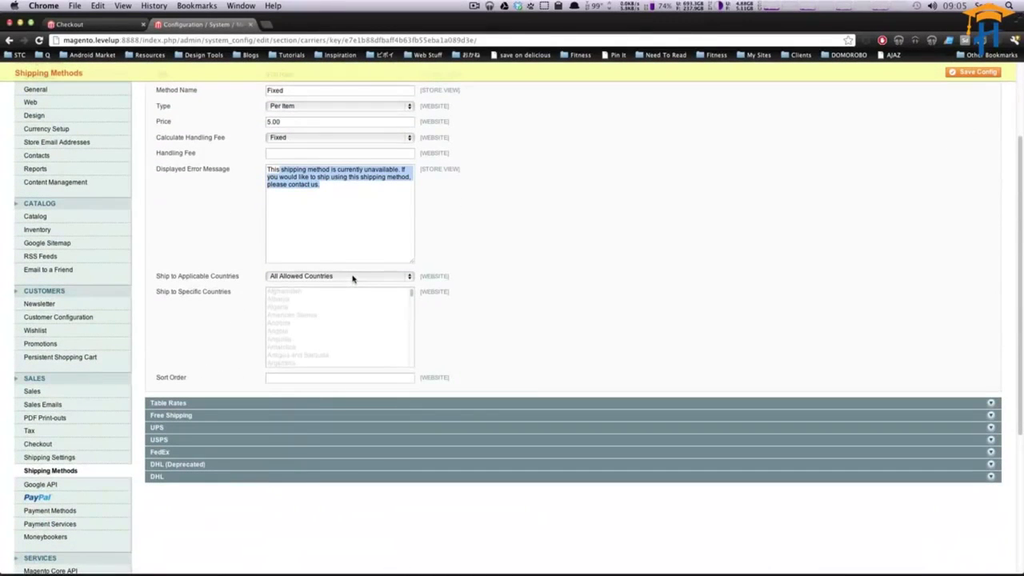
{"action": "left_click", "coordinate": [360, 276]}
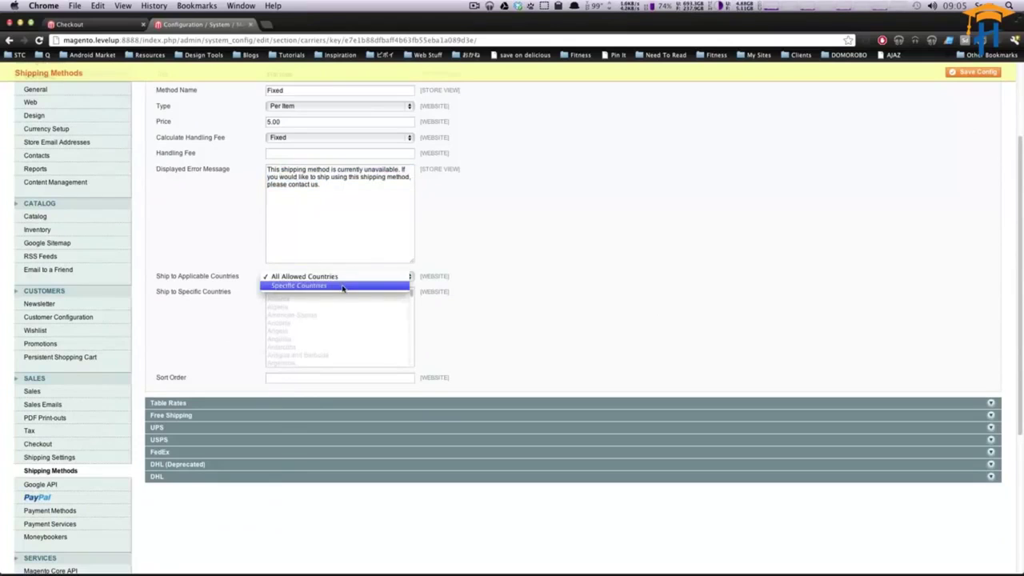
{"action": "left_click", "coordinate": [344, 286]}
{"action": "left_click_drag", "start_coordinate": [411, 301], "coordinate": [404, 367]}
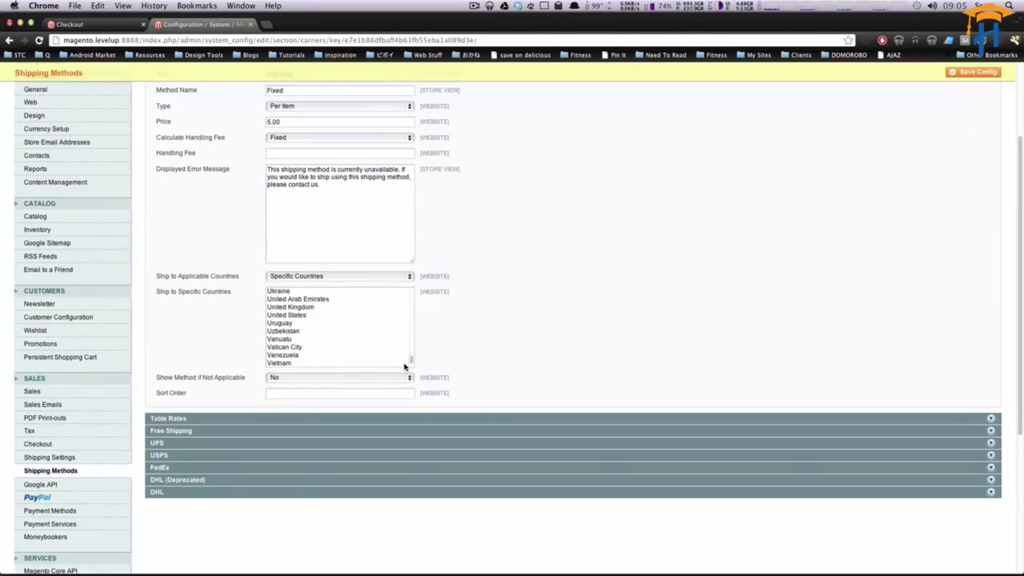
{"action": "left_click", "coordinate": [320, 317]}
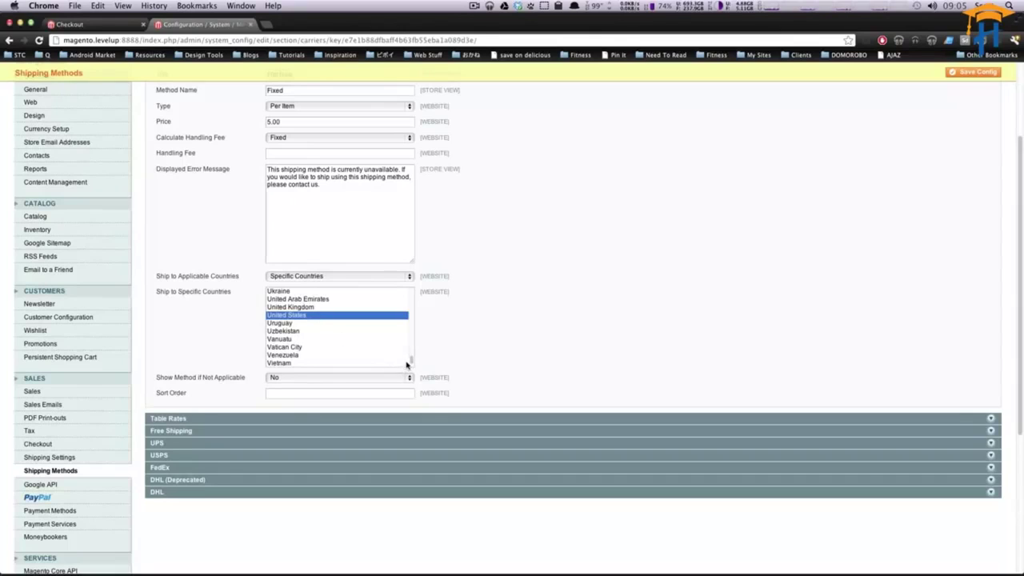
{"action": "left_click", "coordinate": [314, 307]}
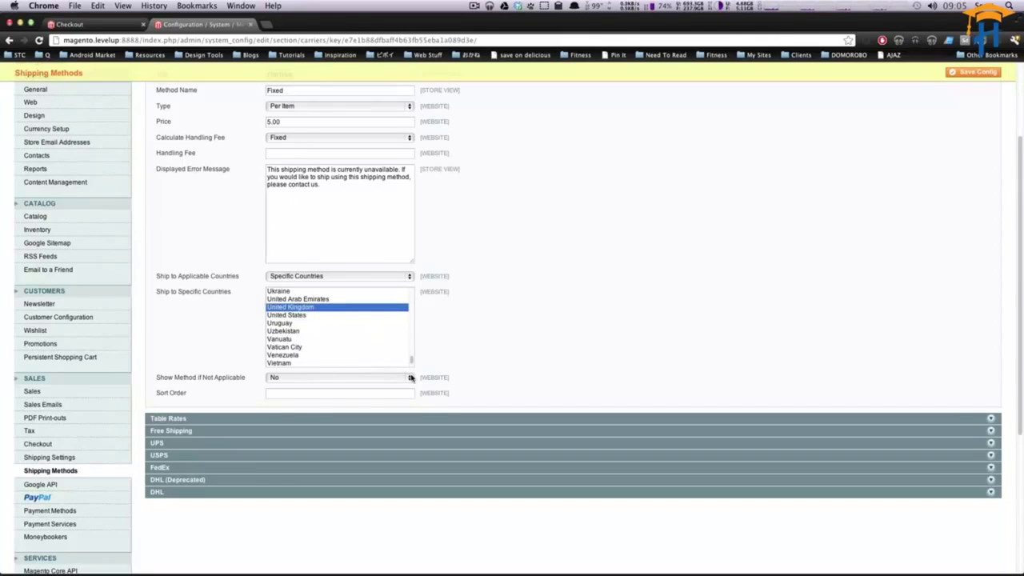
Step: Add United Arab Emirates and Uganda to the countries selected for Flat Rate shipping
{"action": "scroll", "coordinate": [412, 364], "scroll_direction": "up", "scroll_amount": 6}
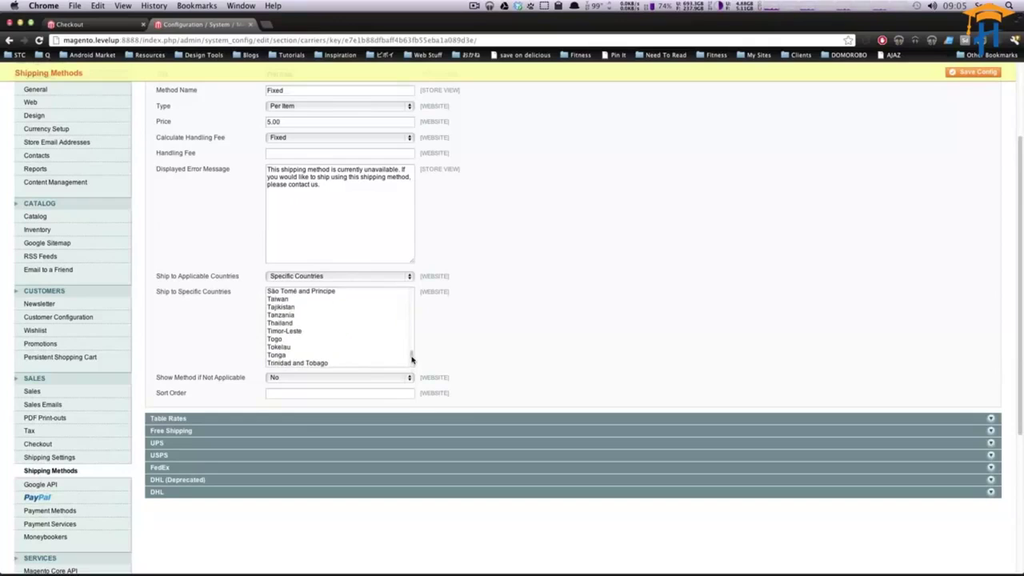
{"action": "scroll", "coordinate": [411, 352], "scroll_direction": "down", "scroll_amount": 6}
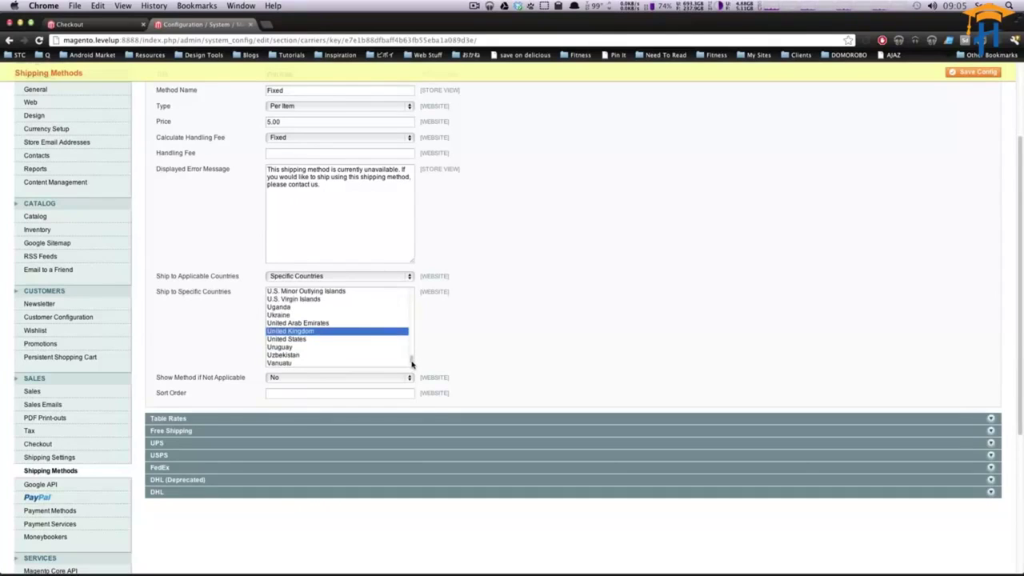
{"action": "left_click", "coordinate": [318, 324], "text": "super"}
{"action": "left_click", "coordinate": [302, 310], "text": "super"}
{"action": "left_click", "coordinate": [304, 292], "text": "super"}
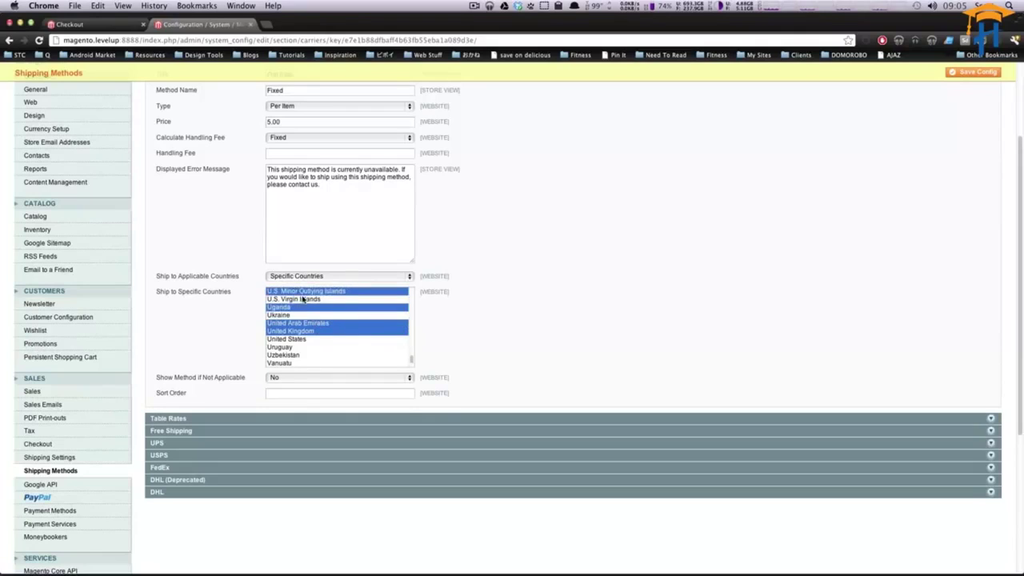
{"action": "left_click", "coordinate": [307, 312], "text": "super"}
{"action": "left_click", "coordinate": [306, 298], "text": "super"}
{"action": "left_click", "coordinate": [307, 306], "text": "super"}
{"action": "left_click", "coordinate": [308, 299], "text": "super"}
{"action": "left_click", "coordinate": [312, 291], "text": "super"}
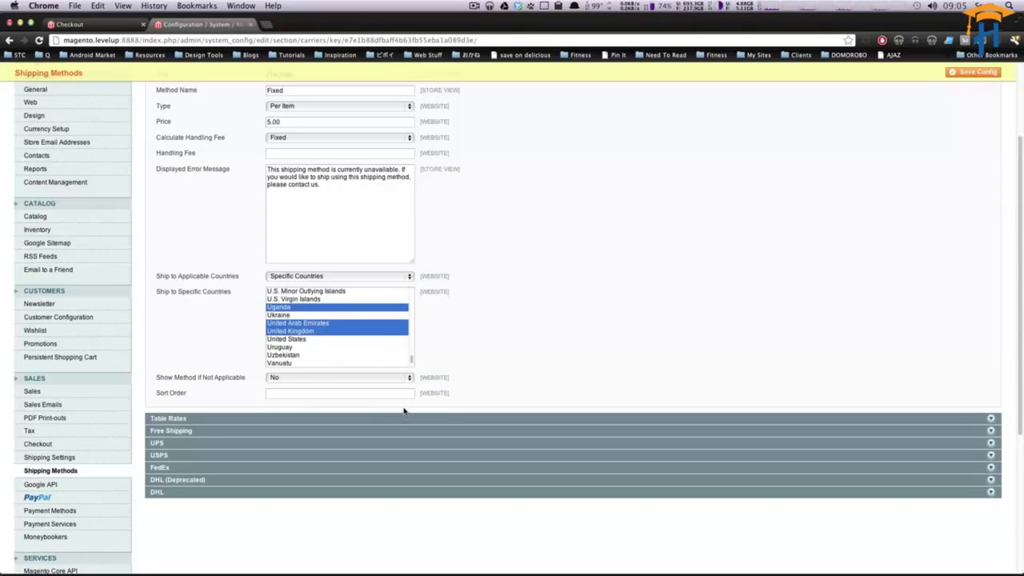
Step: Check Flat Rate's Sort Order field, collapse its settings and look over the Table Rates section
{"action": "left_click", "coordinate": [322, 393]}
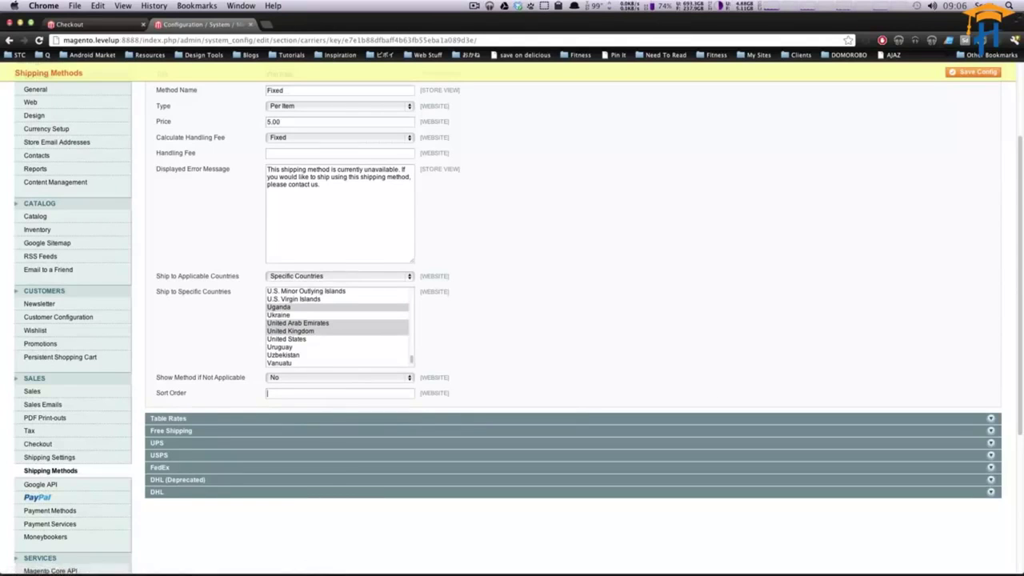
{"action": "scroll", "coordinate": [1018, 225], "scroll_direction": "up", "scroll_amount": 5}
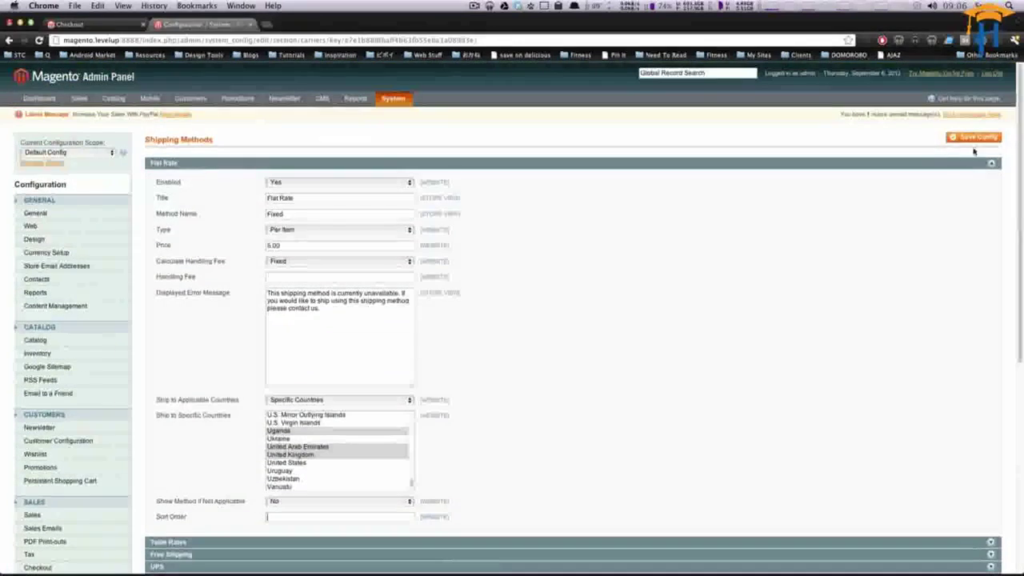
{"action": "left_click", "coordinate": [911, 165]}
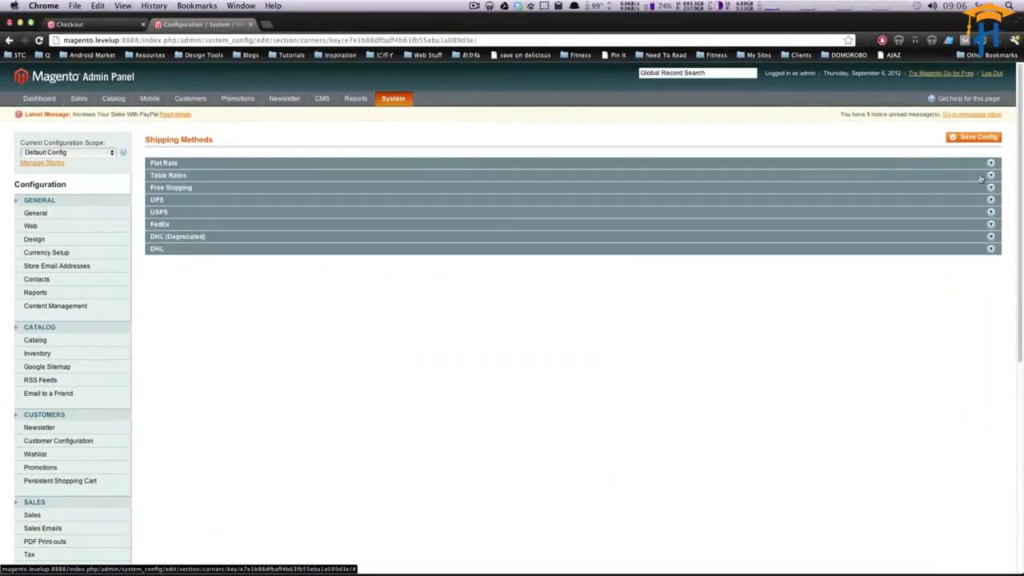
{"action": "left_click", "coordinate": [978, 177]}
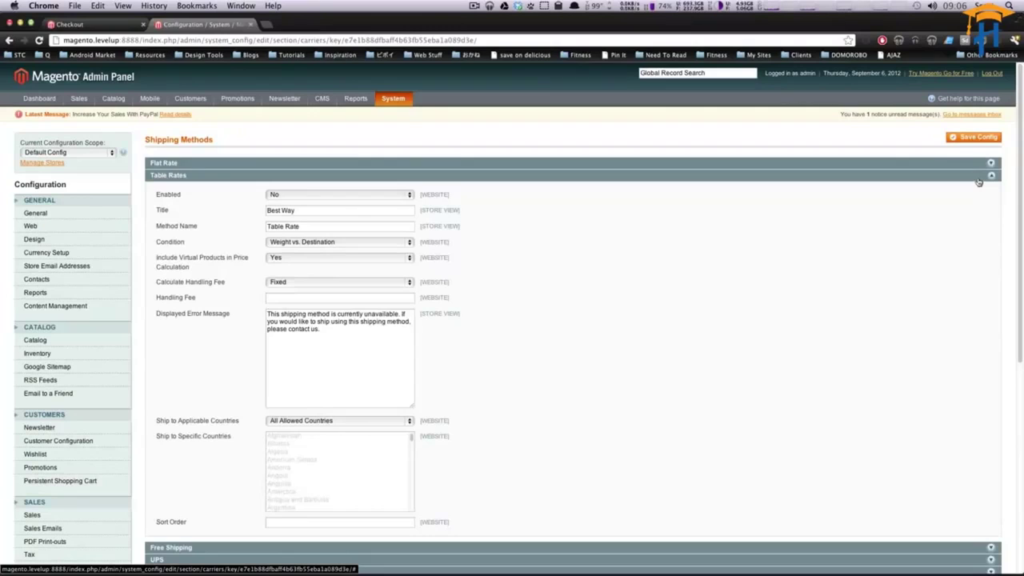
{"action": "left_click", "coordinate": [977, 178]}
Step: Expand the Free Shipping settings and set Enabled to Yes
{"action": "left_click", "coordinate": [954, 190]}
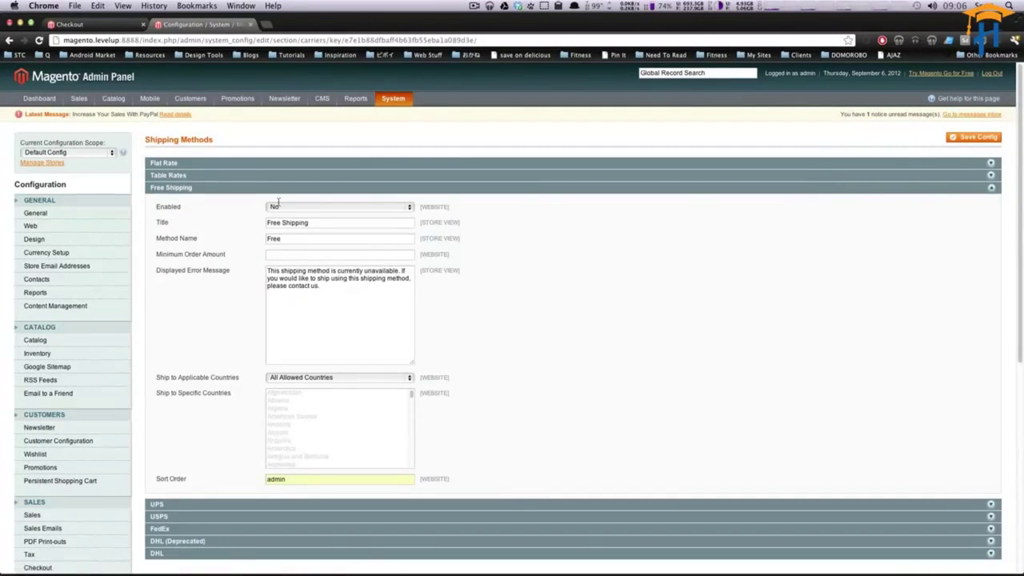
{"action": "left_click", "coordinate": [279, 207]}
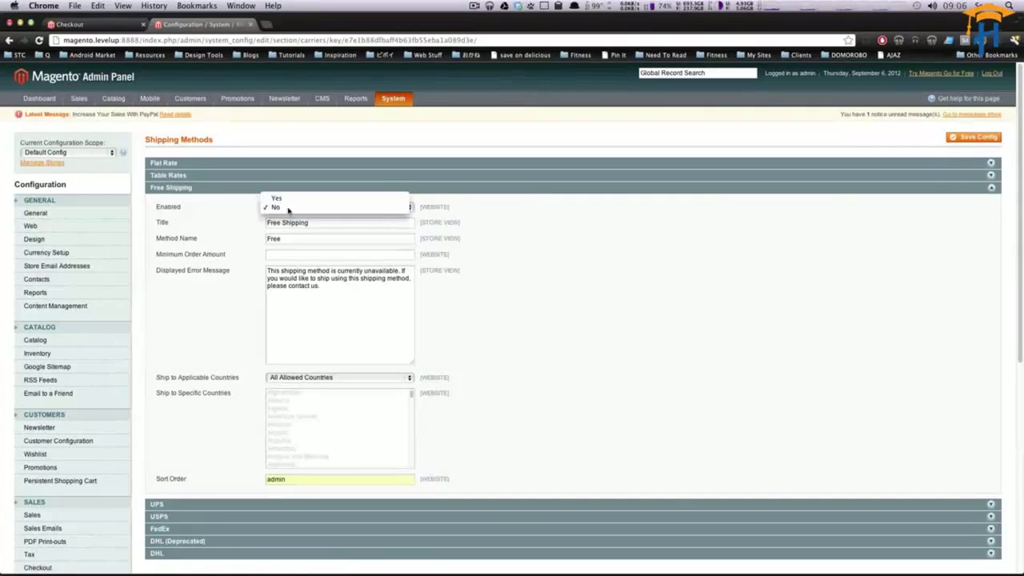
{"action": "left_click", "coordinate": [290, 218]}
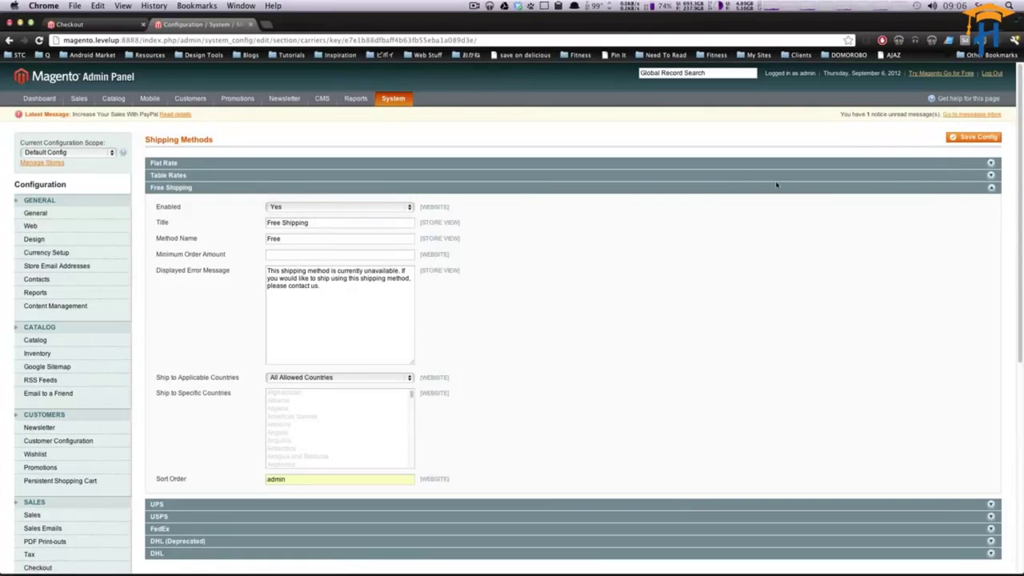
Step: Check the shipping options at the storefront checkout, return to the admin configuration and collapse the Free Shipping settings
{"action": "left_click", "coordinate": [82, 25]}
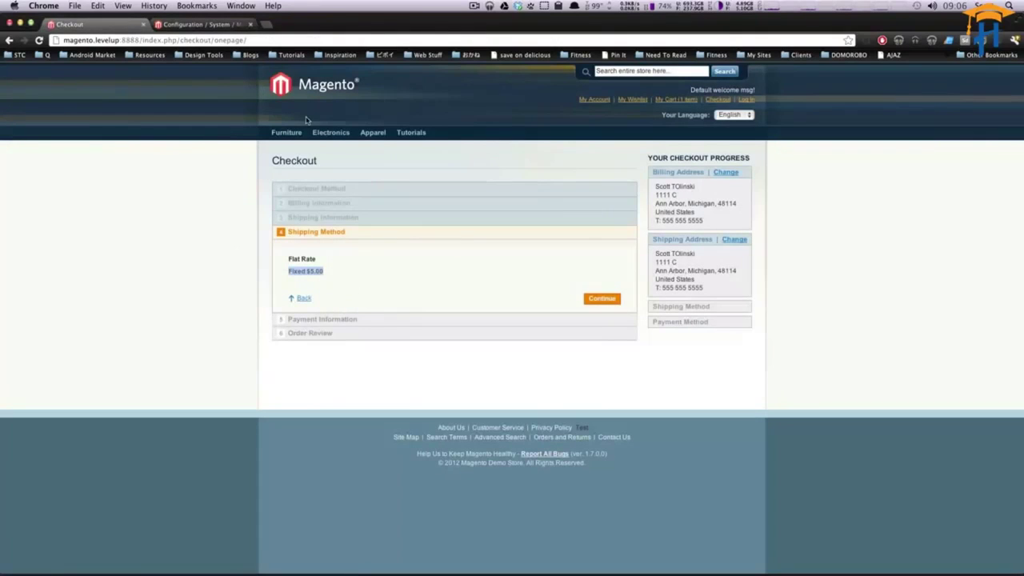
{"action": "left_click", "coordinate": [200, 24]}
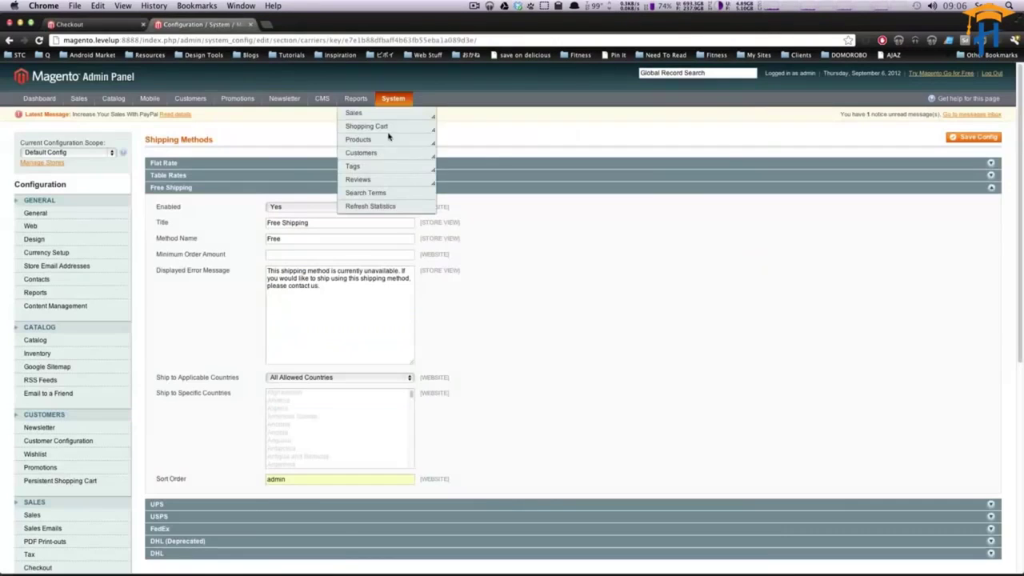
{"action": "left_click", "coordinate": [241, 192]}
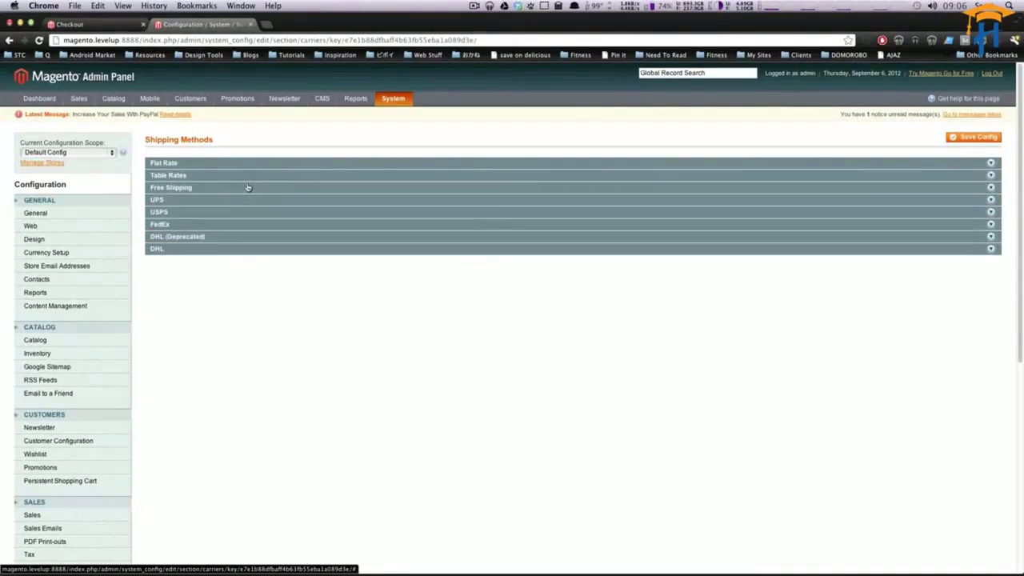
Step: Expand the Table Rates settings, compare the Condition options and set the condition to Price vs. Destination
{"action": "left_click", "coordinate": [225, 177]}
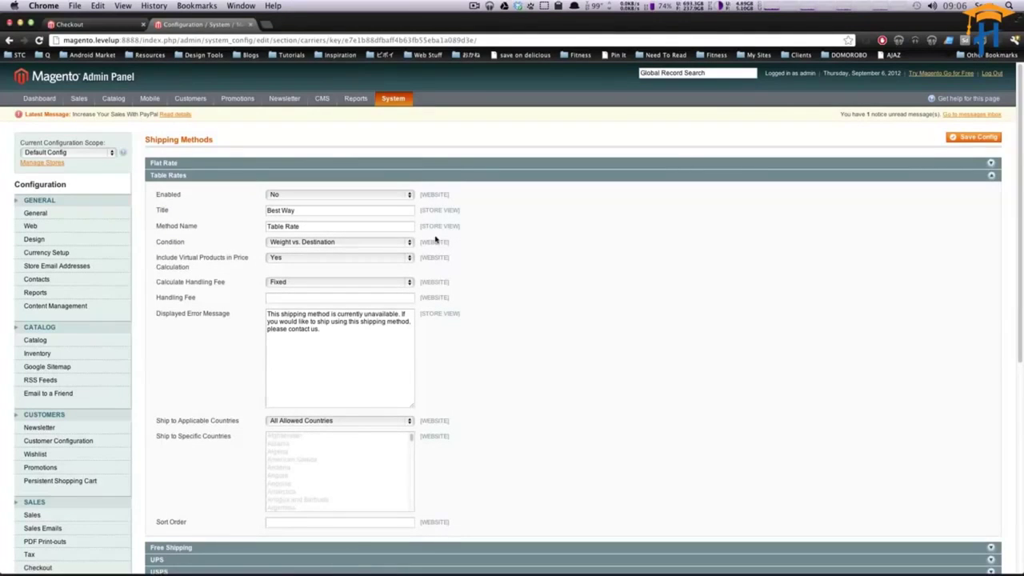
{"action": "left_click", "coordinate": [327, 241]}
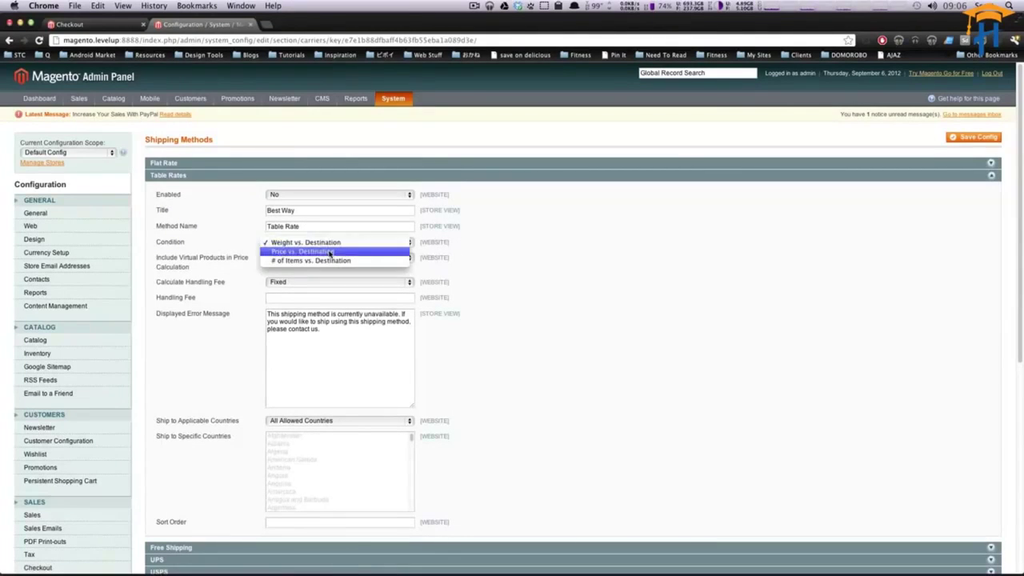
{"action": "left_click", "coordinate": [332, 251]}
{"action": "left_click", "coordinate": [346, 246]}
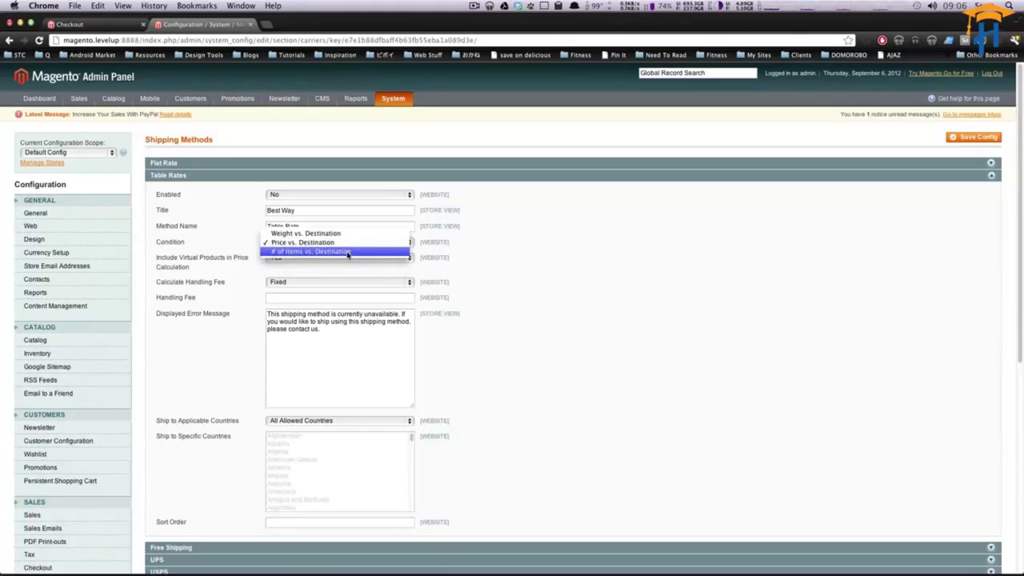
{"action": "left_click", "coordinate": [478, 254]}
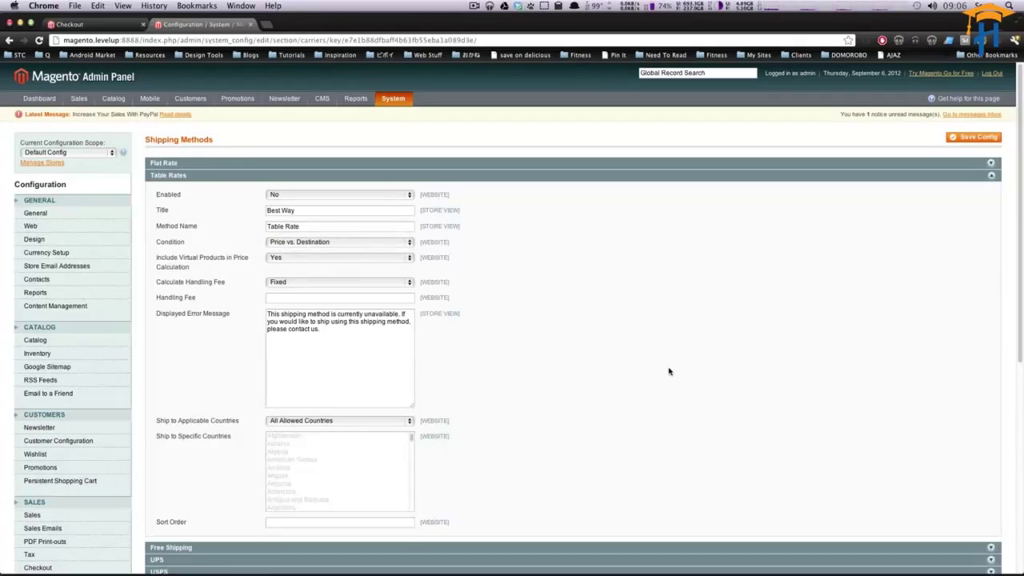
{"action": "left_click", "coordinate": [306, 244]}
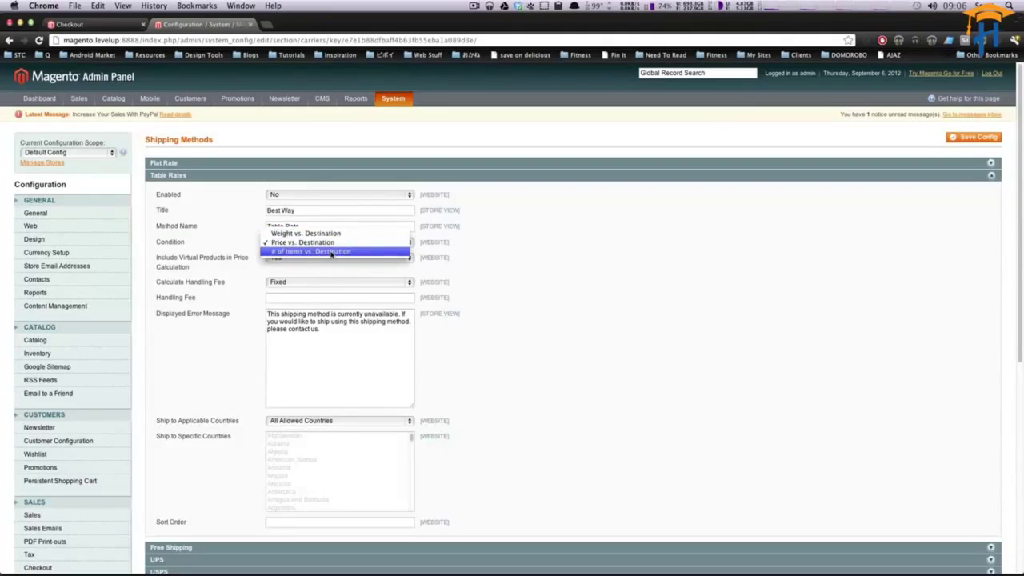
{"action": "left_click", "coordinate": [331, 252]}
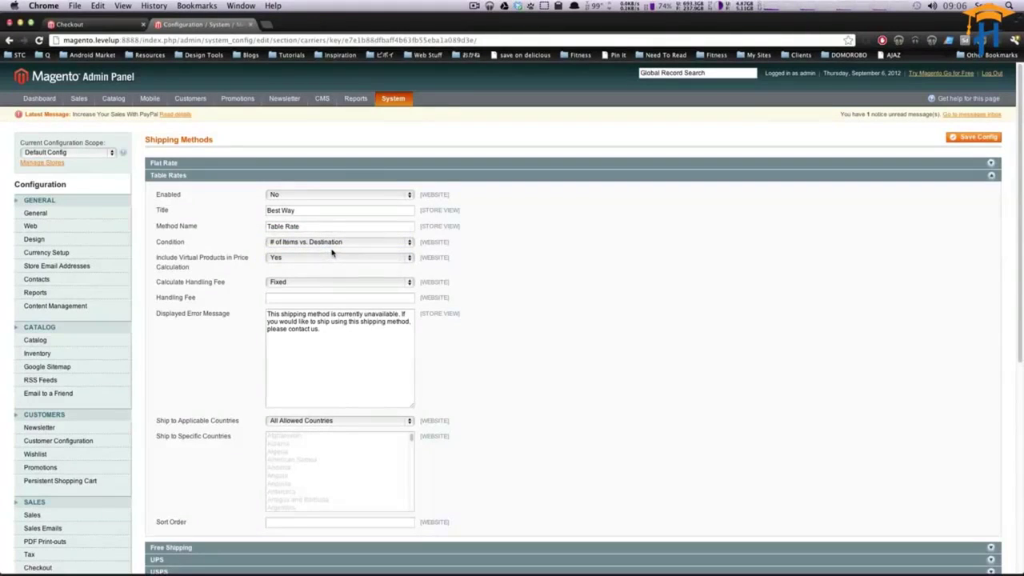
{"action": "left_click", "coordinate": [328, 242]}
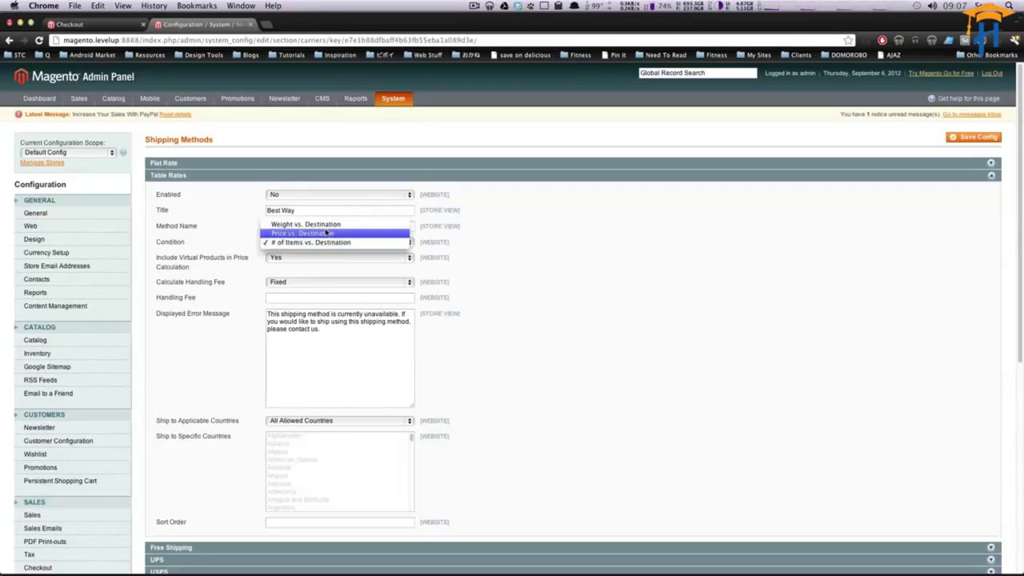
{"action": "left_click", "coordinate": [326, 232]}
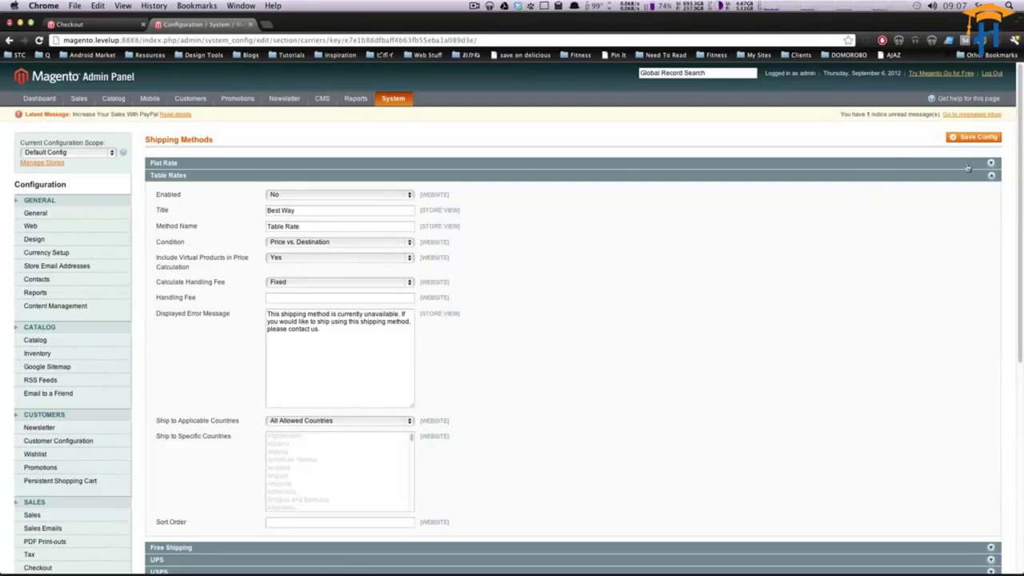
Step: Save the shipping methods configuration and switch the configuration scope to Main Website
{"action": "left_click", "coordinate": [973, 137]}
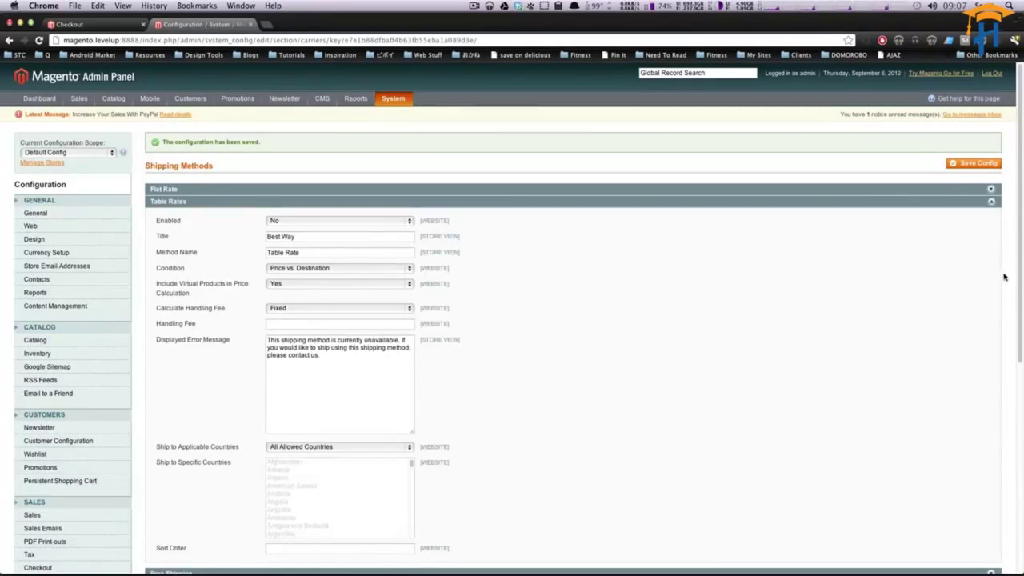
{"action": "scroll", "coordinate": [1016, 270], "scroll_direction": "down", "scroll_amount": 2}
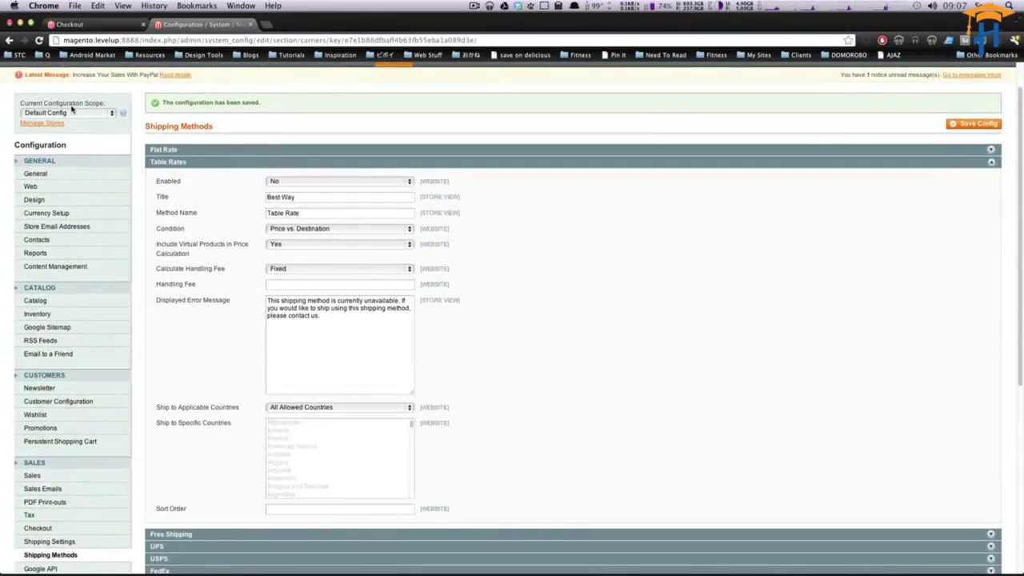
{"action": "left_click", "coordinate": [63, 113]}
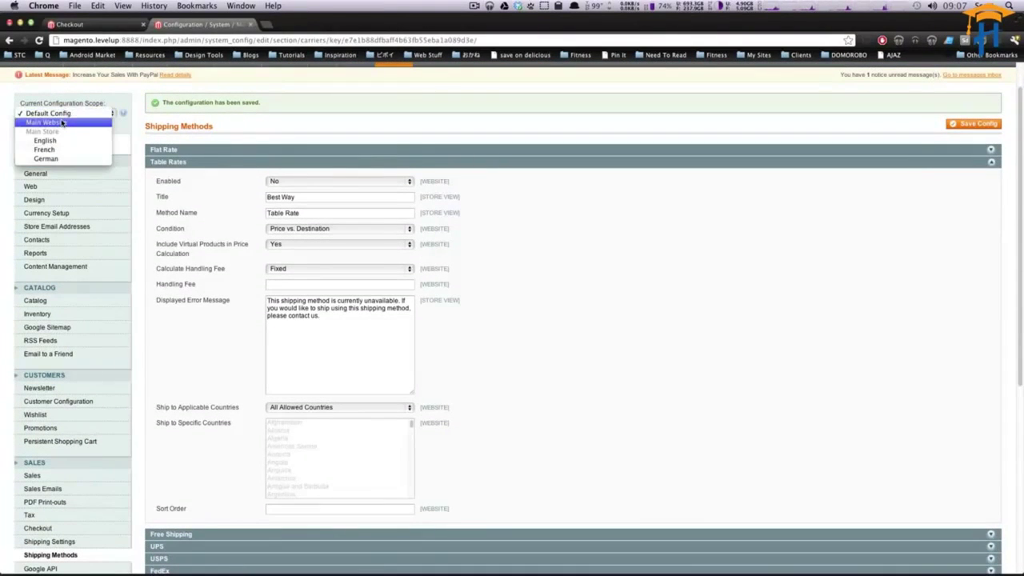
{"action": "left_click", "coordinate": [64, 122]}
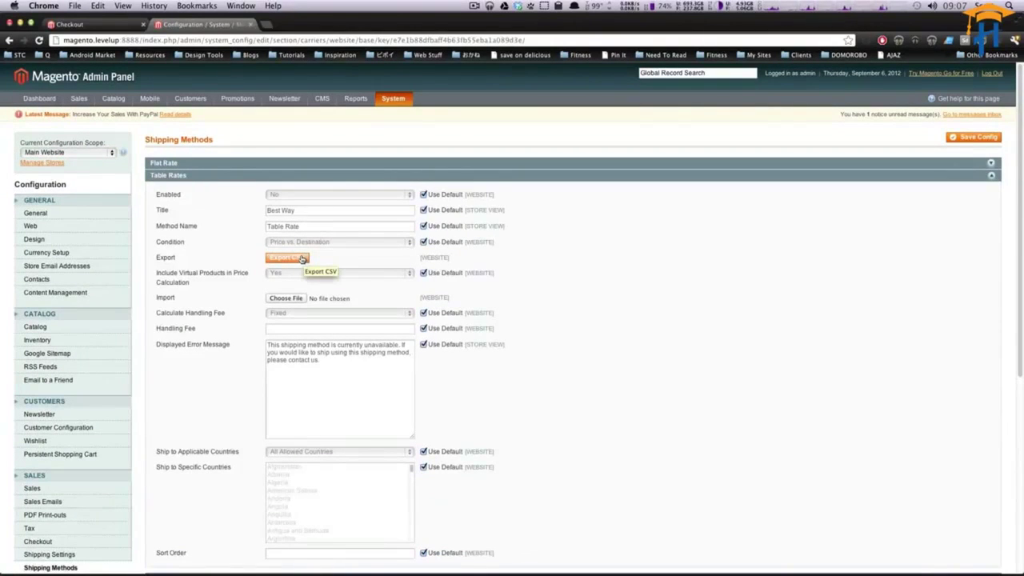
Step: Export the Table Rates CSV, check the options for the downloaded tablerates.csv and switch to the rates spreadsheet in Google Docs
{"action": "left_click", "coordinate": [296, 258]}
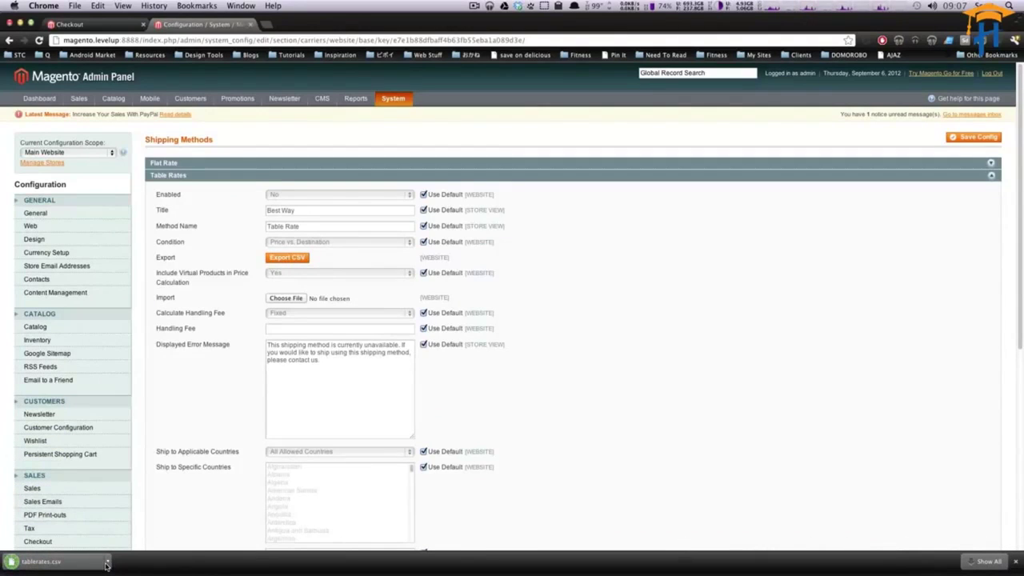
{"action": "left_click", "coordinate": [106, 565]}
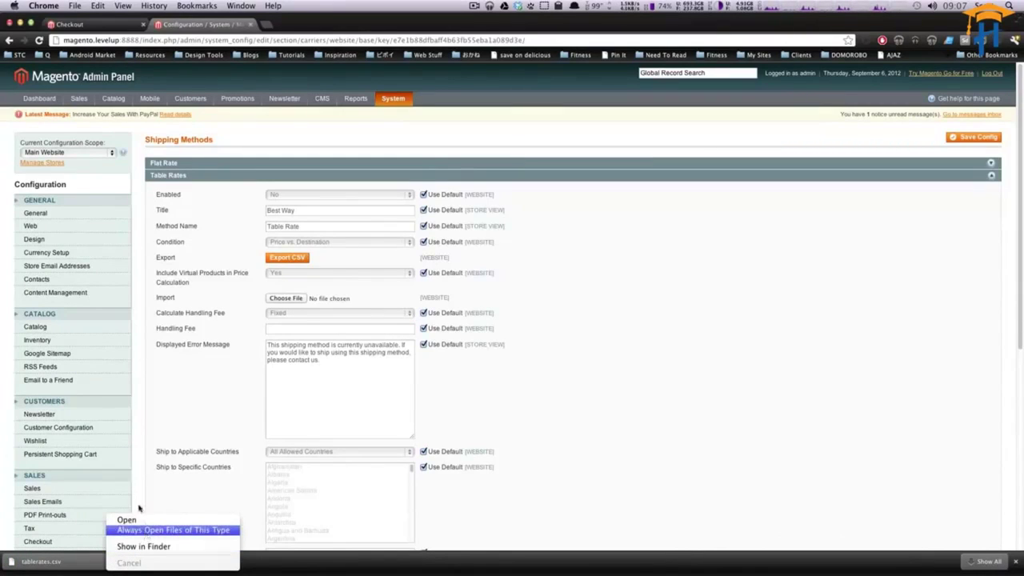
{"action": "left_click", "coordinate": [165, 378]}
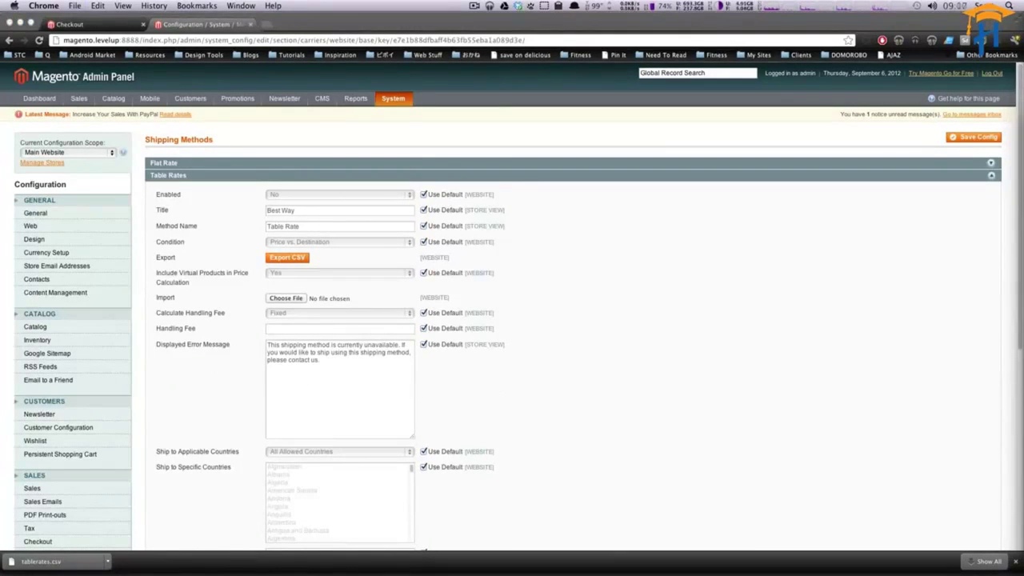
{"action": "key", "text": "ctrl+Right"}
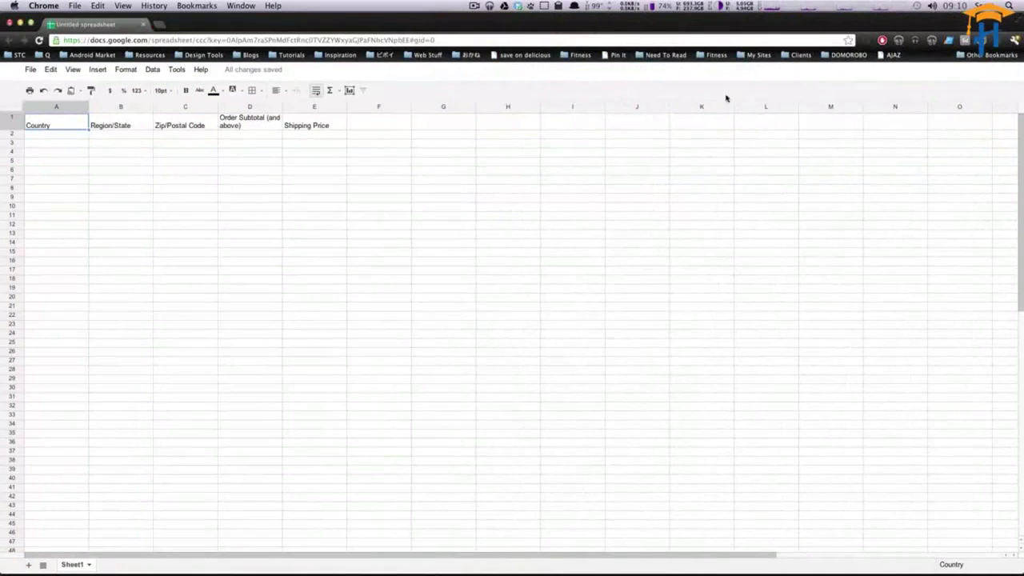
Step: Examine the table rates columns: Country, Region/State, Zip/Postal Code, Order Subtotal (and above) and Shipping Price
{"action": "left_click", "coordinate": [94, 122]}
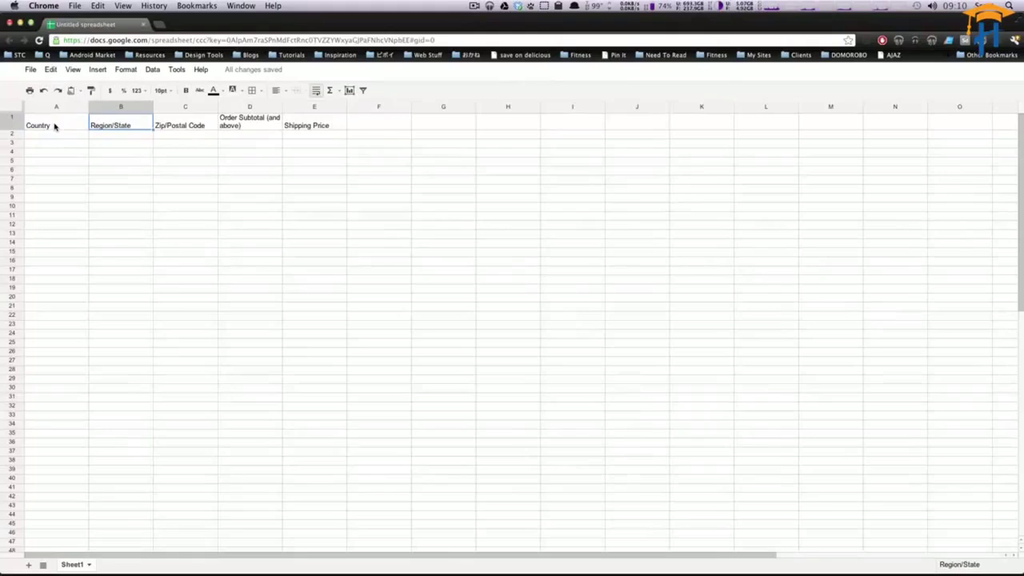
{"action": "left_click", "coordinate": [55, 125]}
{"action": "left_click", "coordinate": [120, 126]}
{"action": "left_click", "coordinate": [203, 125]}
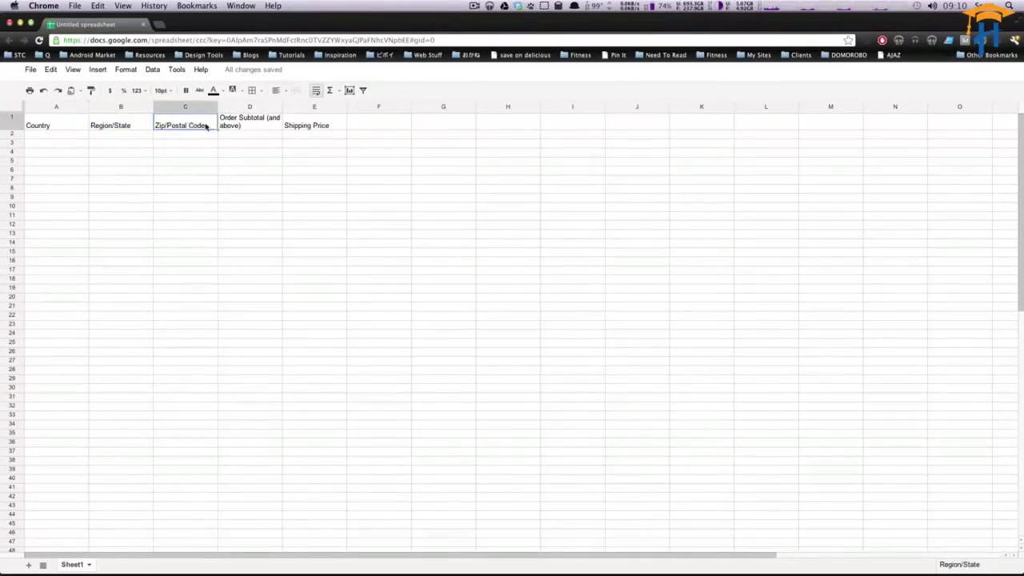
{"action": "left_click", "coordinate": [245, 126]}
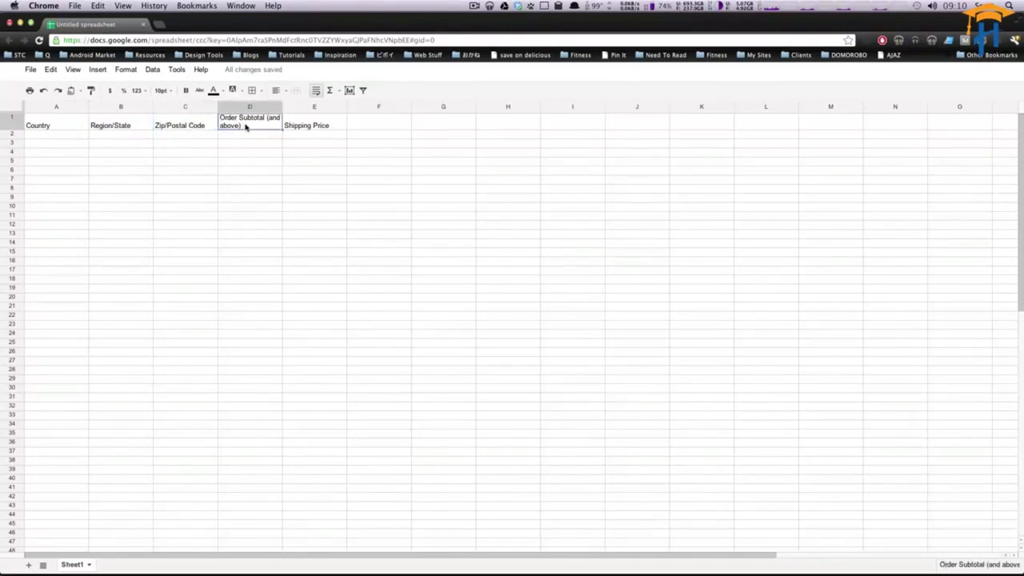
{"action": "left_click", "coordinate": [325, 130]}
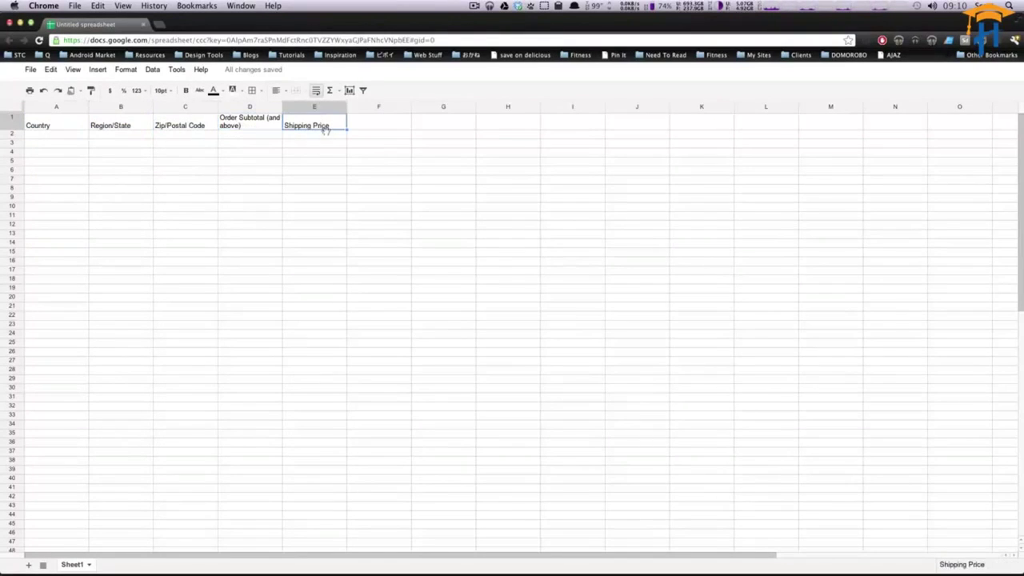
{"action": "left_click", "coordinate": [239, 136]}
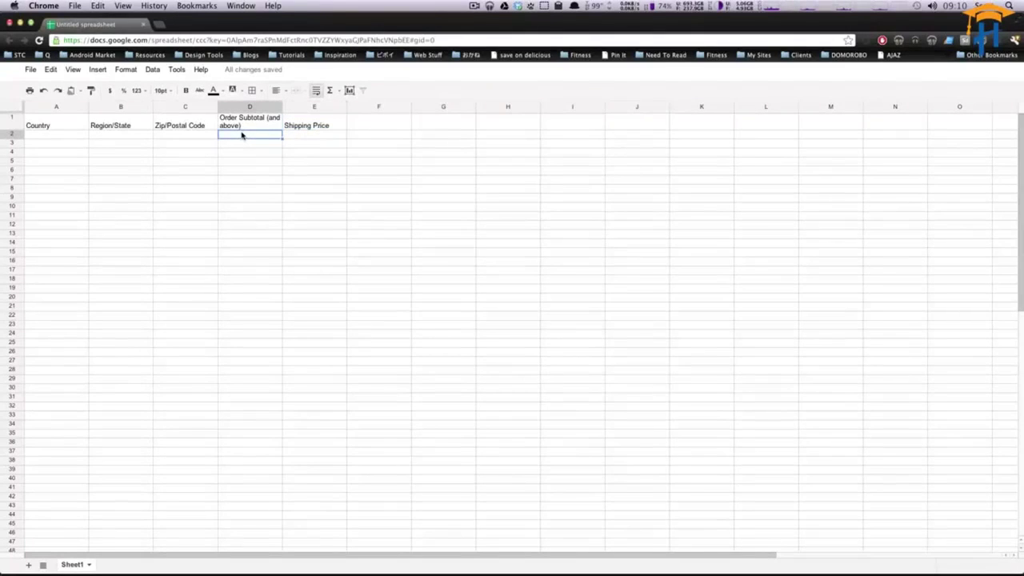
{"action": "left_click", "coordinate": [315, 133]}
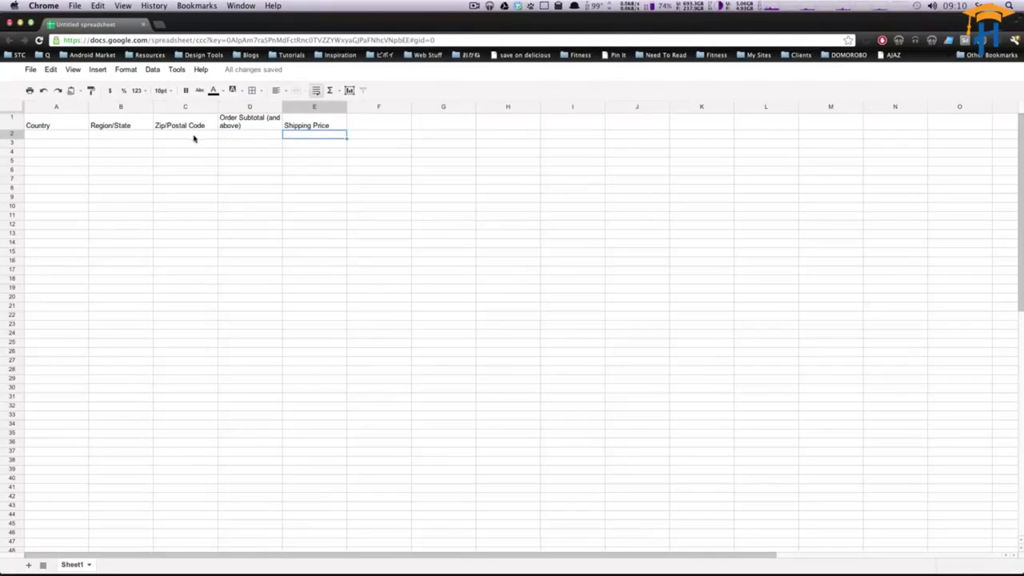
Step: Fill row 2 with USA as the Country and * for both Region/State and Zip/Postal Code
{"action": "left_click", "coordinate": [46, 135]}
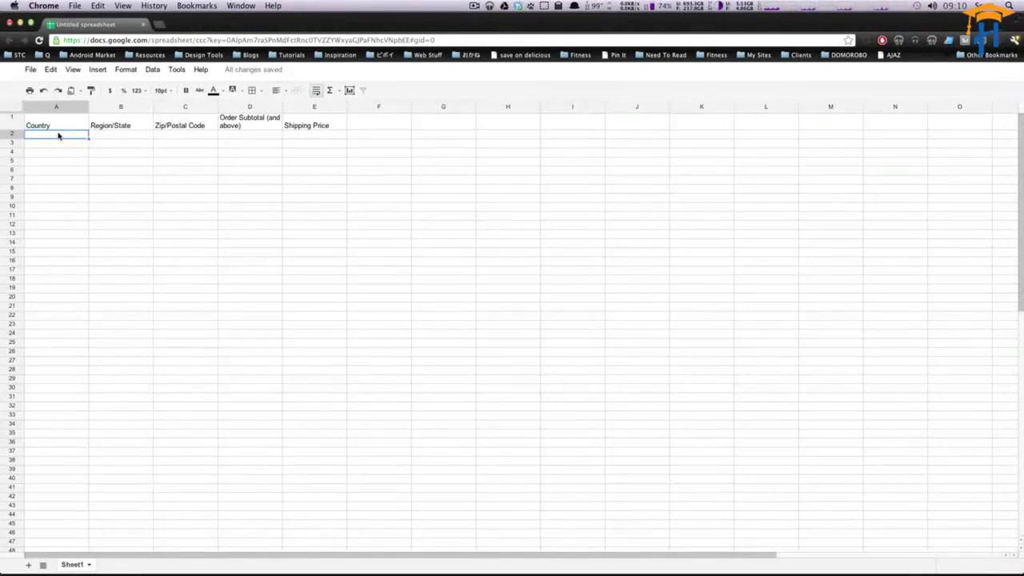
{"action": "type", "text": "USA"}
{"action": "key", "text": "Tab"}
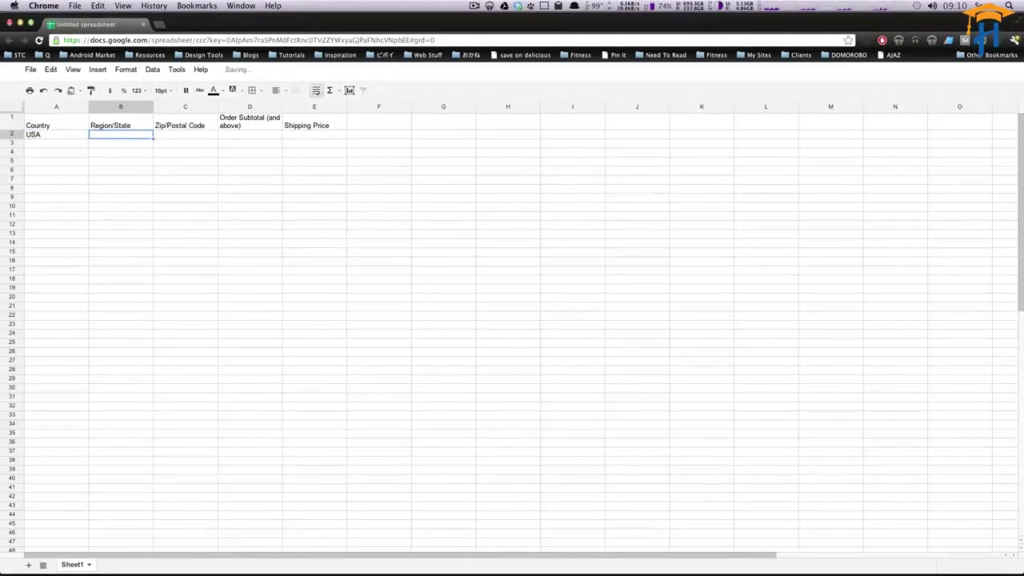
{"action": "type", "text": "T"}
{"action": "key", "text": "Tab"}
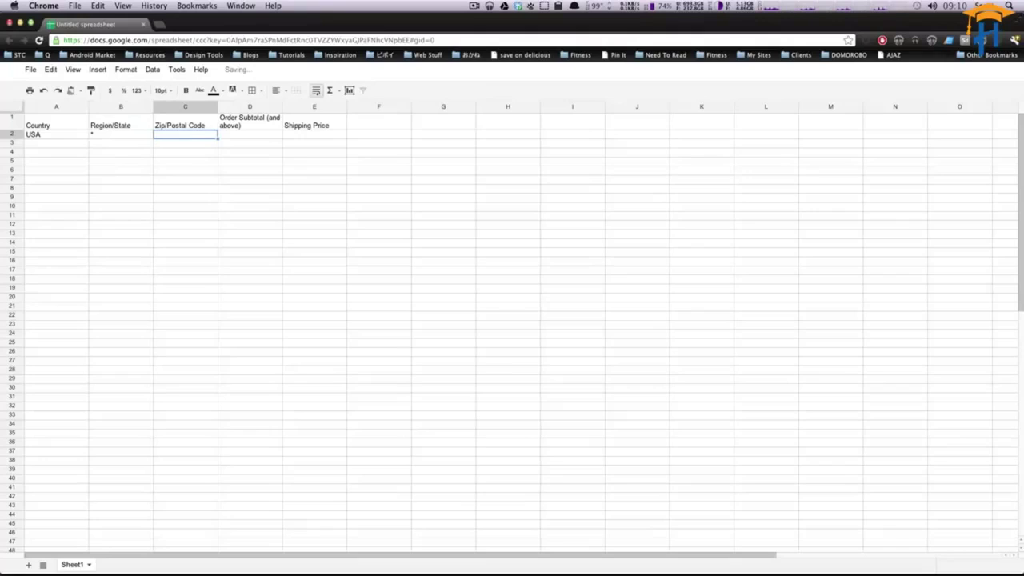
{"action": "type", "text": "*"}
{"action": "left_click", "coordinate": [121, 134]}
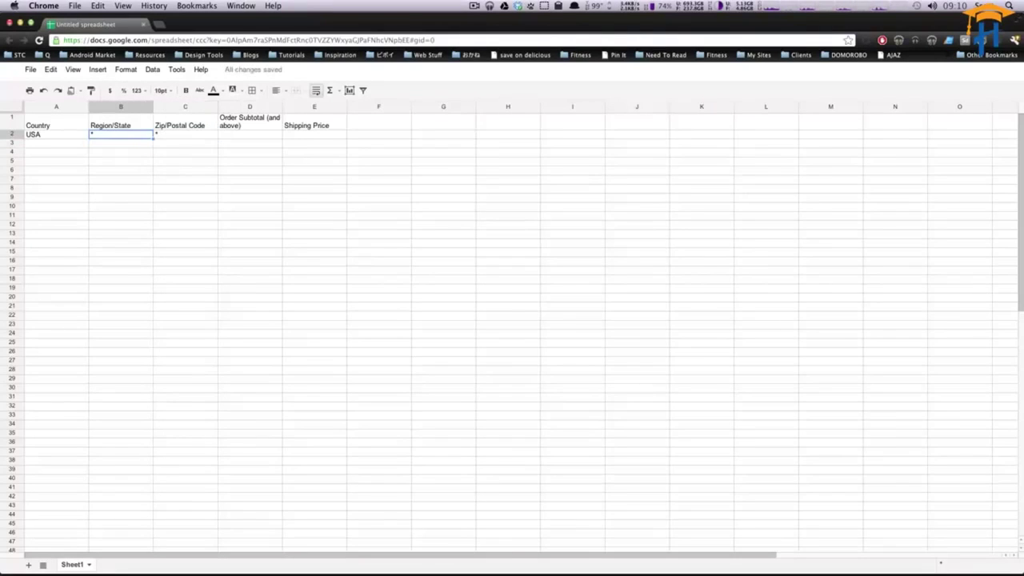
{"action": "key", "text": "Tab"}
{"action": "key", "text": "Tab"}
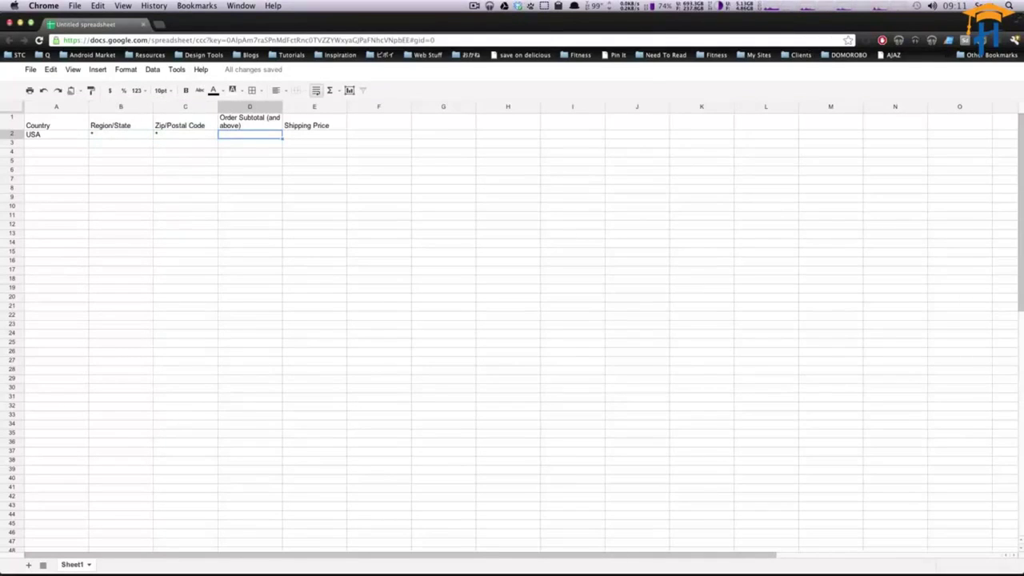
Step: Set row 2's Order Subtotal to 0 and its Shipping Price to 5.00
{"action": "type", "text": "0"}
{"action": "key", "text": "Tab"}
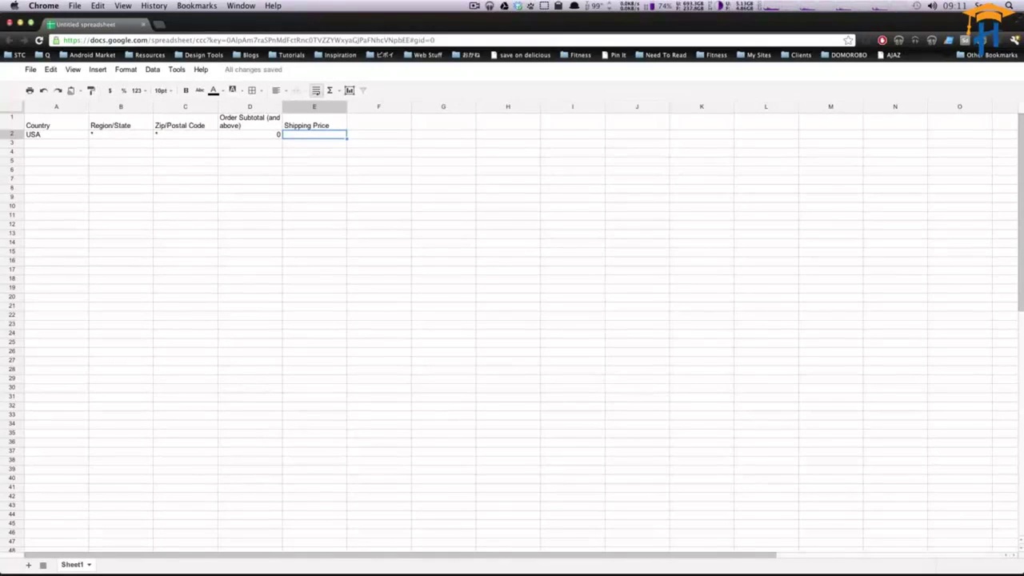
{"action": "type", "text": "00"}
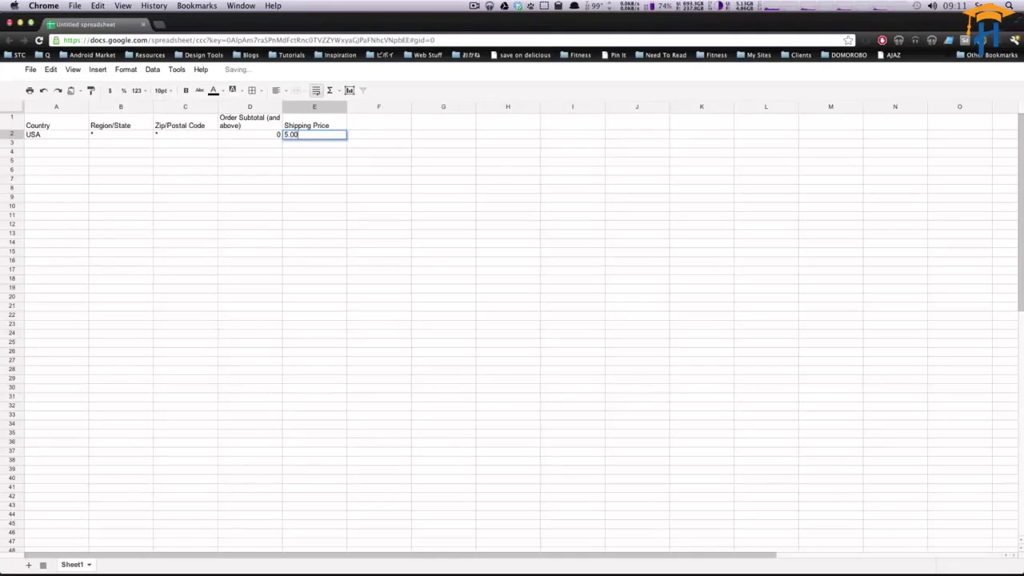
{"action": "key", "text": "Return"}
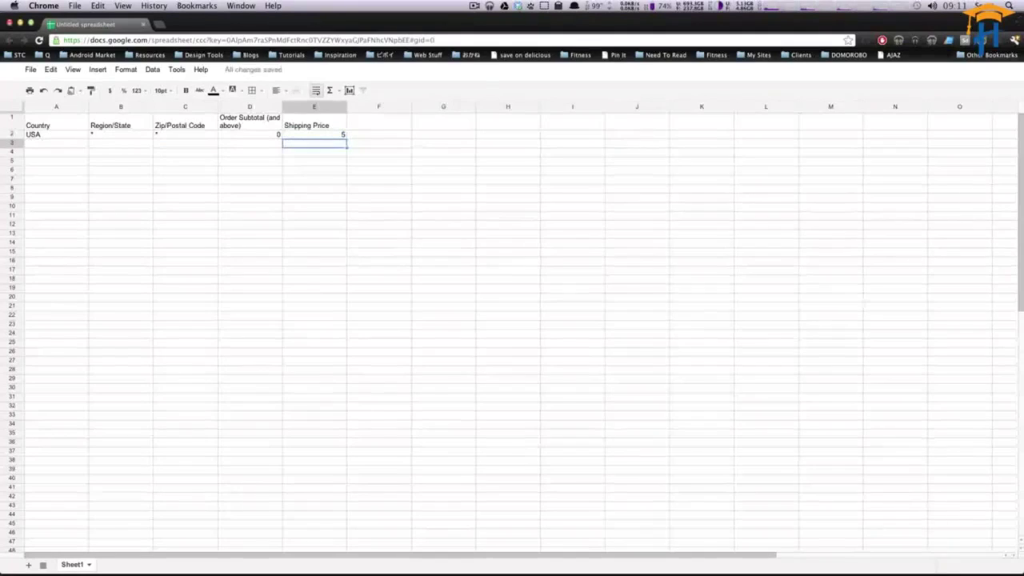
{"action": "key", "text": "Left"}
{"action": "key", "text": "Left"}
{"action": "key", "text": "Left"}
{"action": "key", "text": "Left"}
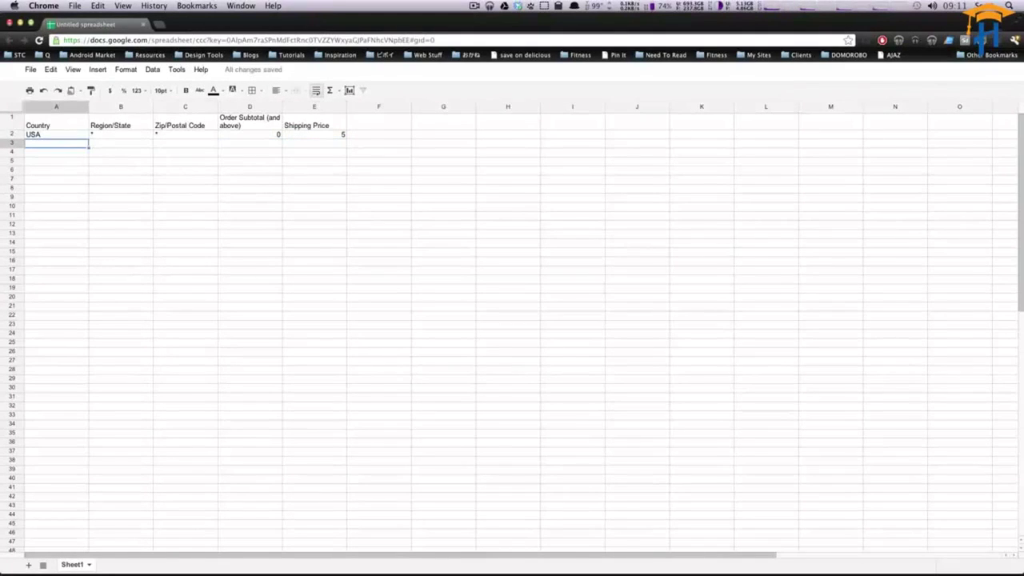
{"action": "key", "text": "Up"}
{"action": "key", "text": "Up"}
{"action": "key", "text": "Delete"}
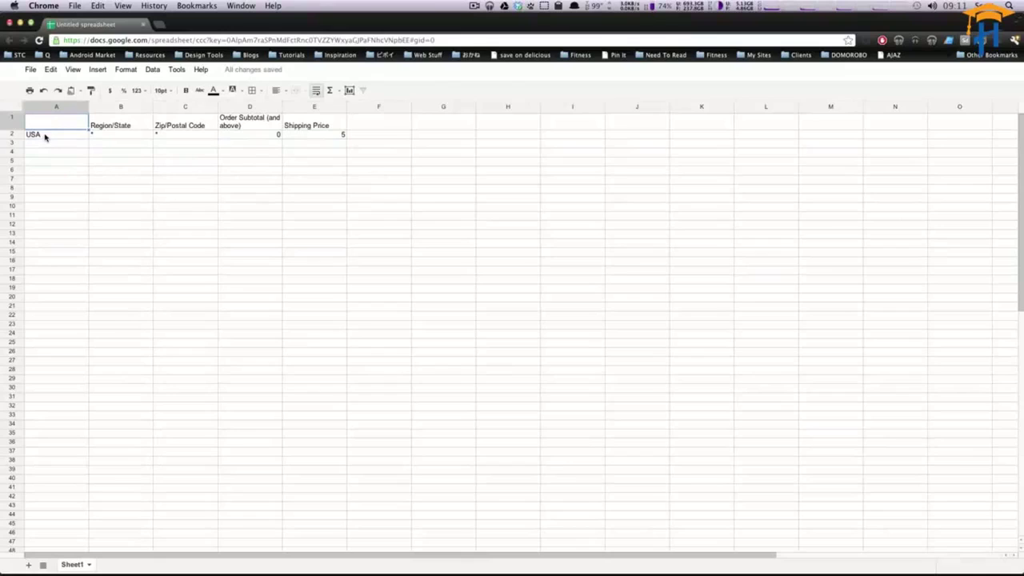
{"action": "key", "text": "super+z"}
Step: Copy the USA rate entry from row 2, columns A to E, into rows 3, 4 and 5
{"action": "left_click_drag", "start_coordinate": [46, 136], "coordinate": [309, 136]}
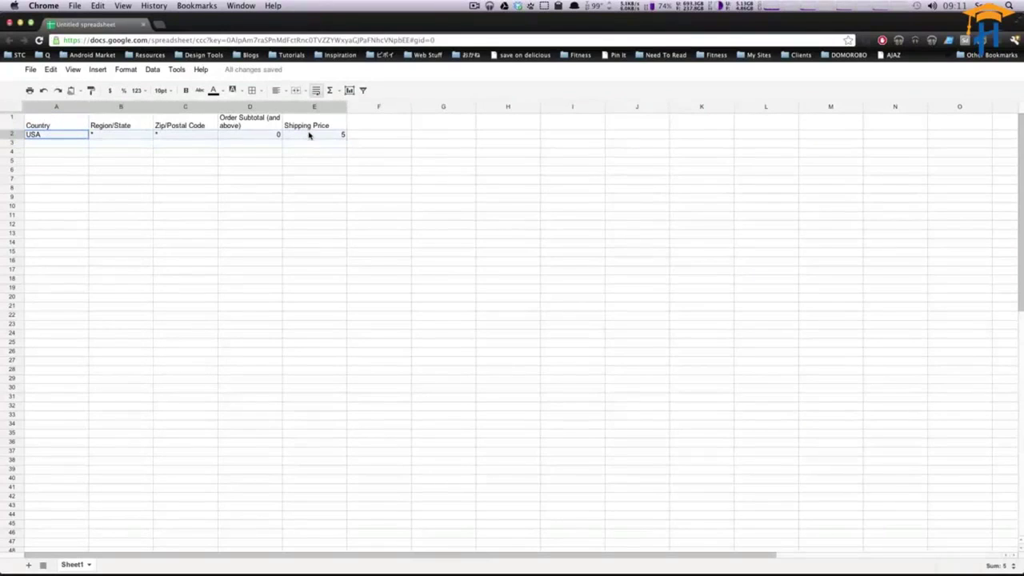
{"action": "key", "text": "super+c"}
{"action": "left_click", "coordinate": [34, 146]}
{"action": "key", "text": "super+v"}
{"action": "left_click", "coordinate": [34, 154]}
{"action": "key", "text": "super+v"}
{"action": "left_click", "coordinate": [40, 164]}
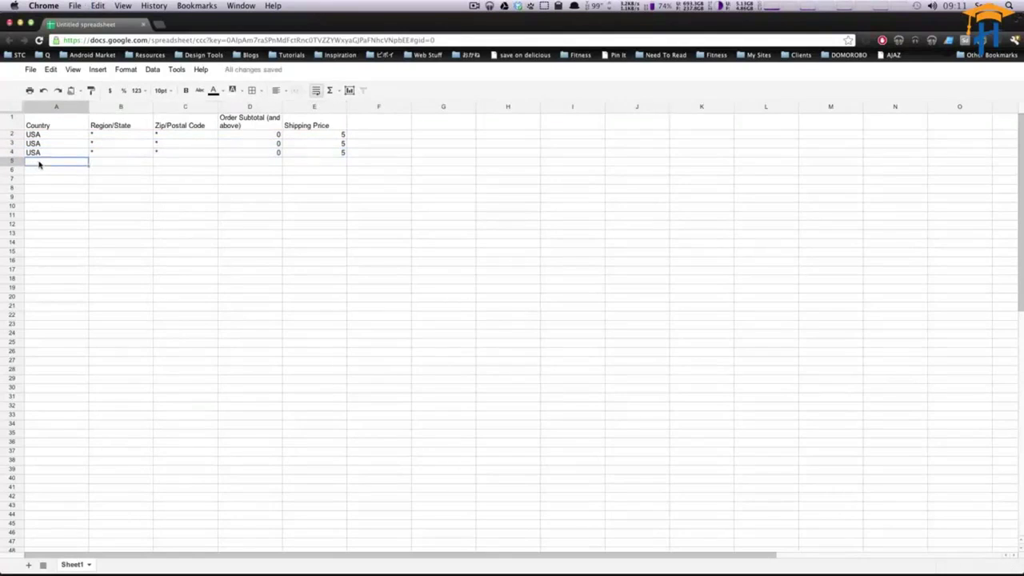
{"action": "key", "text": "super+v"}
Step: Set the Order Subtotal values in rows 3 to 5 to 20, 50 and 100
{"action": "left_click", "coordinate": [261, 143]}
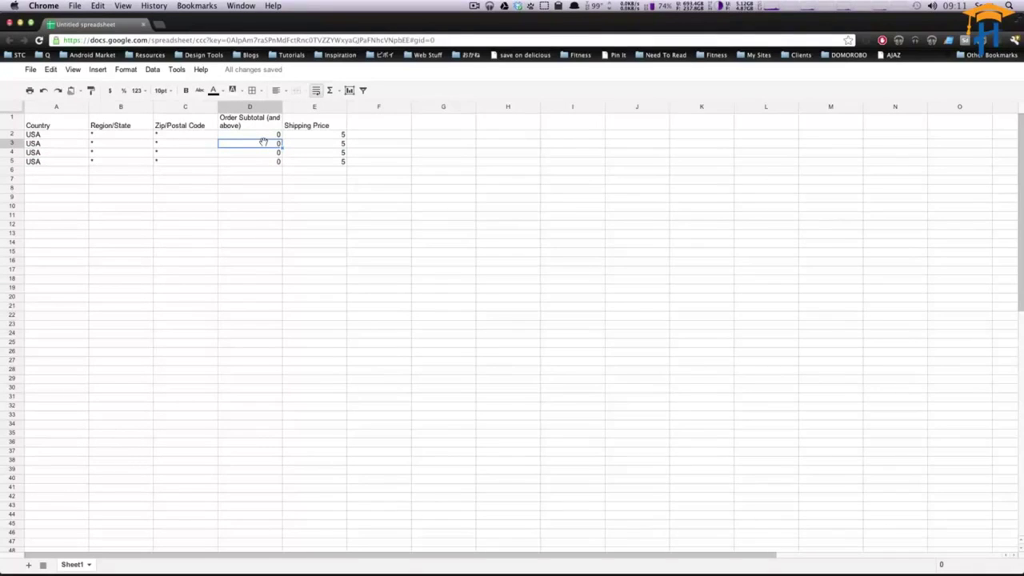
{"action": "type", "text": "20"}
{"action": "key", "text": "Return"}
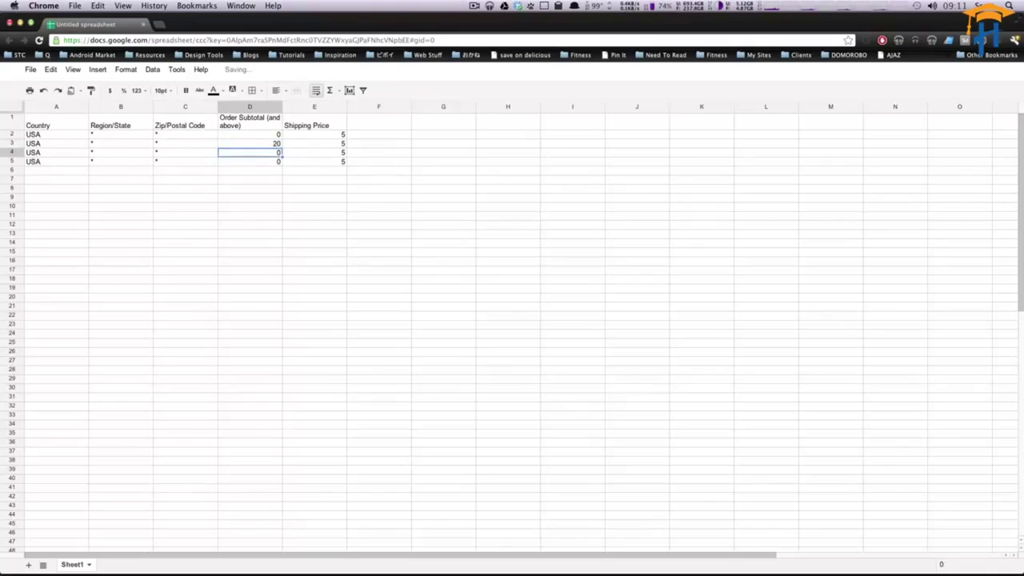
{"action": "type", "text": "50"}
{"action": "key", "text": "Return"}
{"action": "type", "text": "100"}
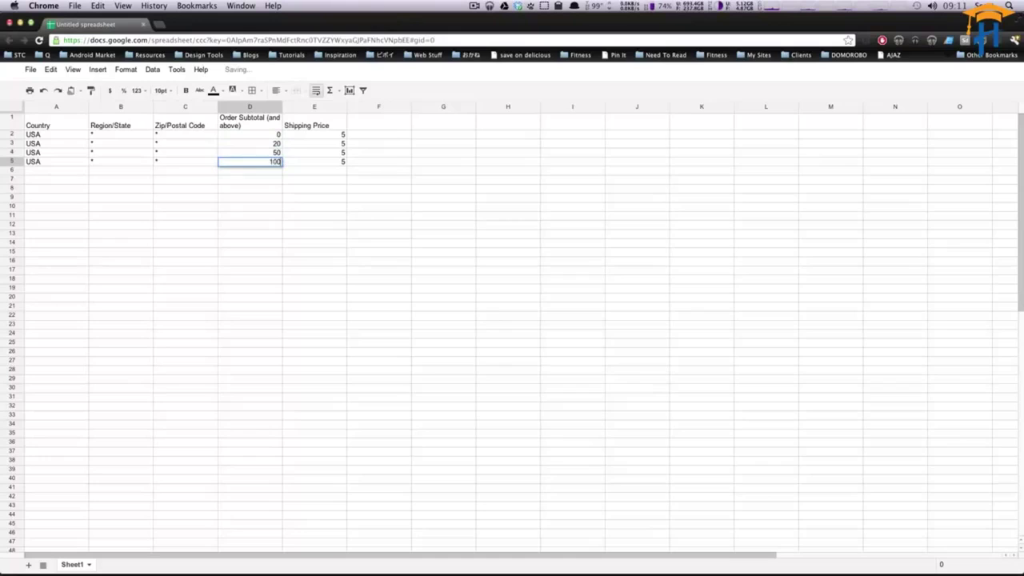
{"action": "key", "text": "Return"}
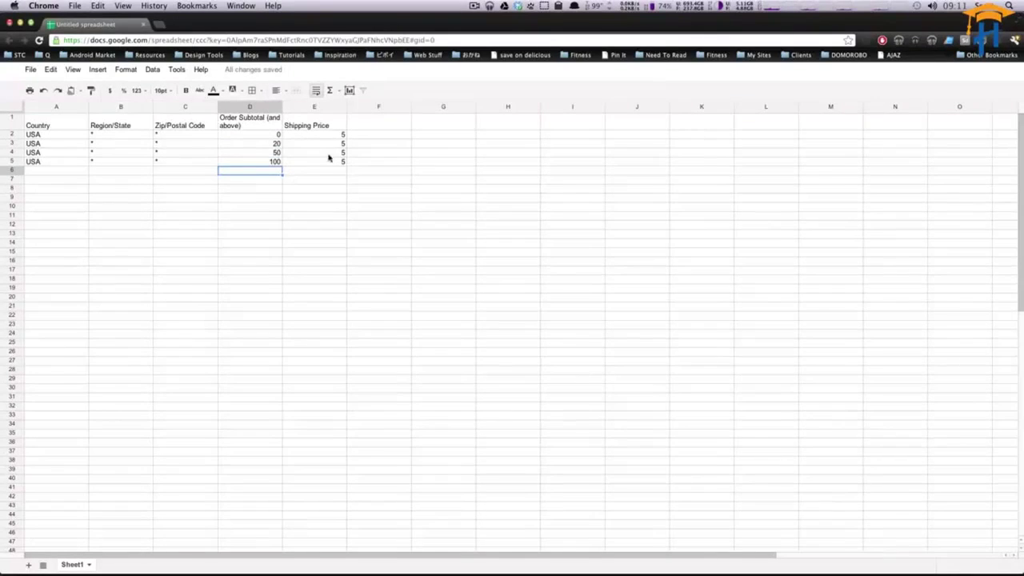
Step: Set the Shipping Price to 20 in row 5, 15 in row 4 and 10 in row 3
{"action": "left_click", "coordinate": [333, 164]}
{"action": "type", "text": "20"}
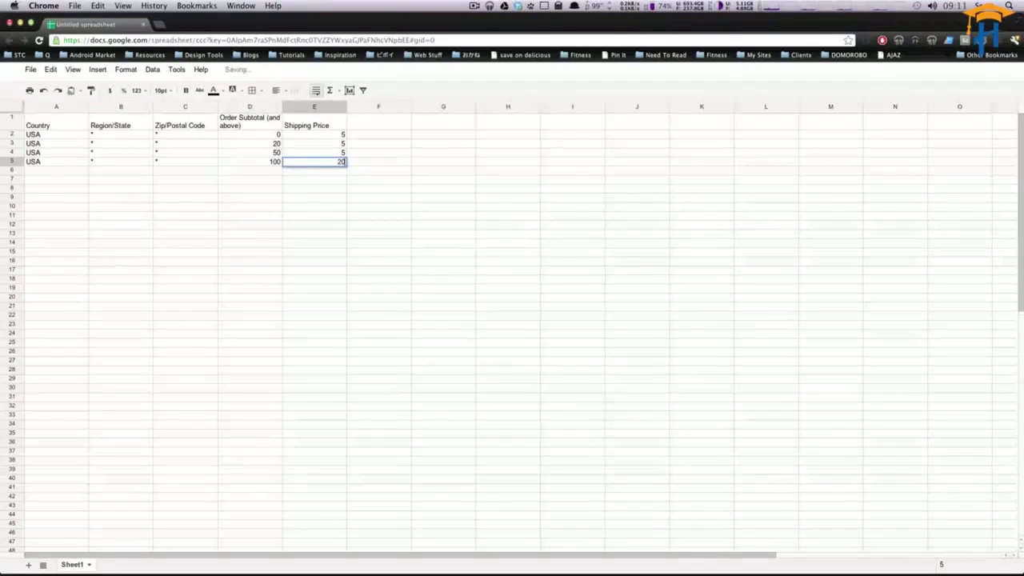
{"action": "left_click", "coordinate": [333, 154]}
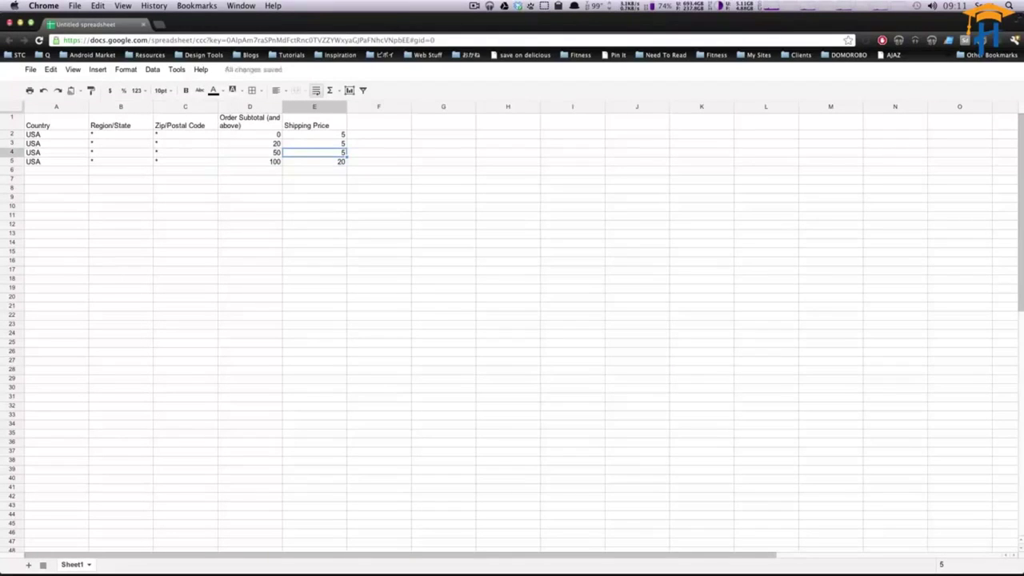
{"action": "type", "text": "1"}
{"action": "left_click", "coordinate": [332, 143]}
{"action": "type", "text": "10"}
{"action": "key", "text": "Return"}
{"action": "left_click", "coordinate": [325, 192]}
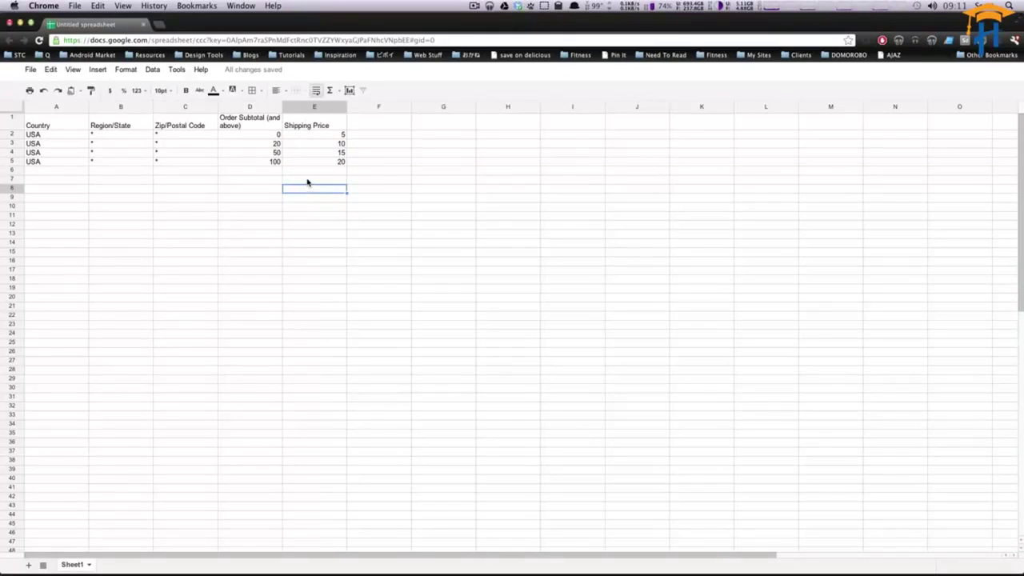
{"action": "left_click", "coordinate": [249, 186]}
{"action": "left_click", "coordinate": [337, 192]}
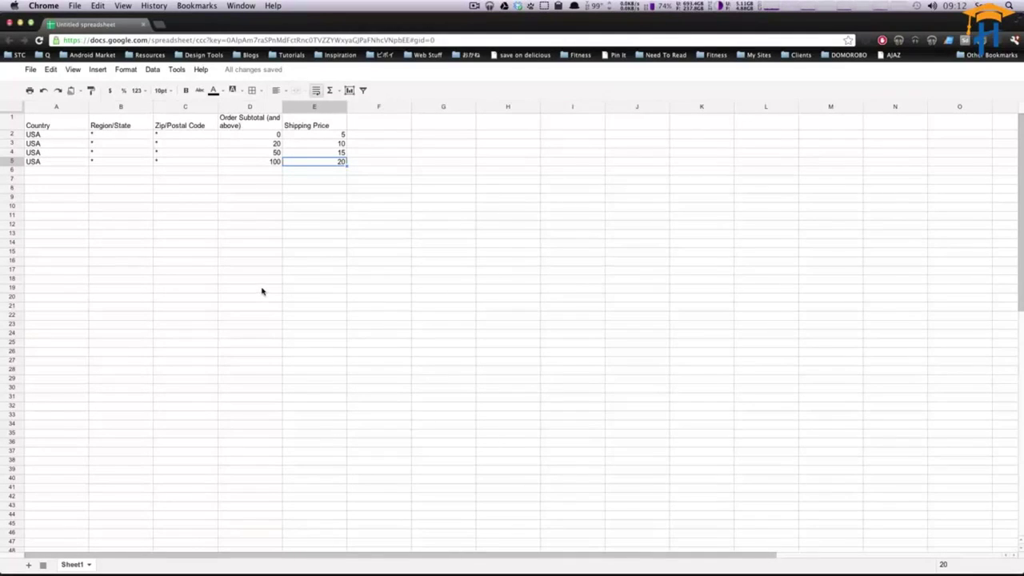
{"action": "left_click", "coordinate": [279, 218]}
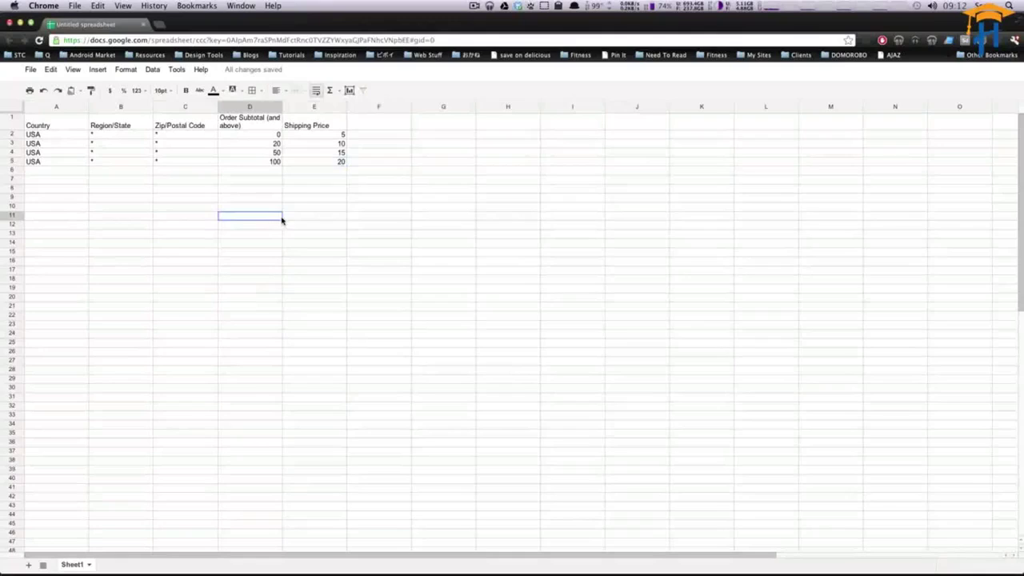
{"action": "left_click_drag", "start_coordinate": [331, 134], "coordinate": [73, 157]}
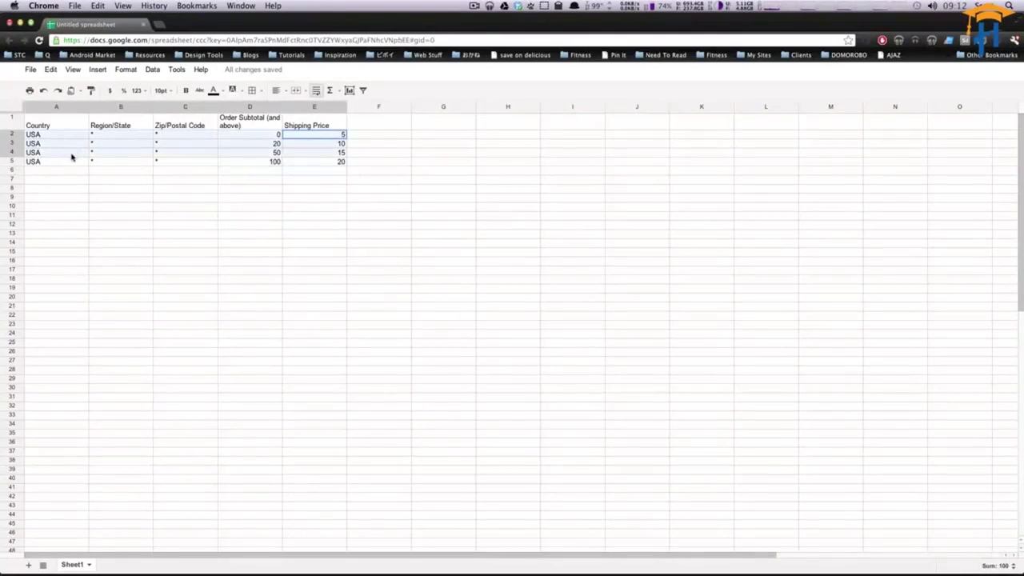
{"action": "left_click", "coordinate": [313, 166]}
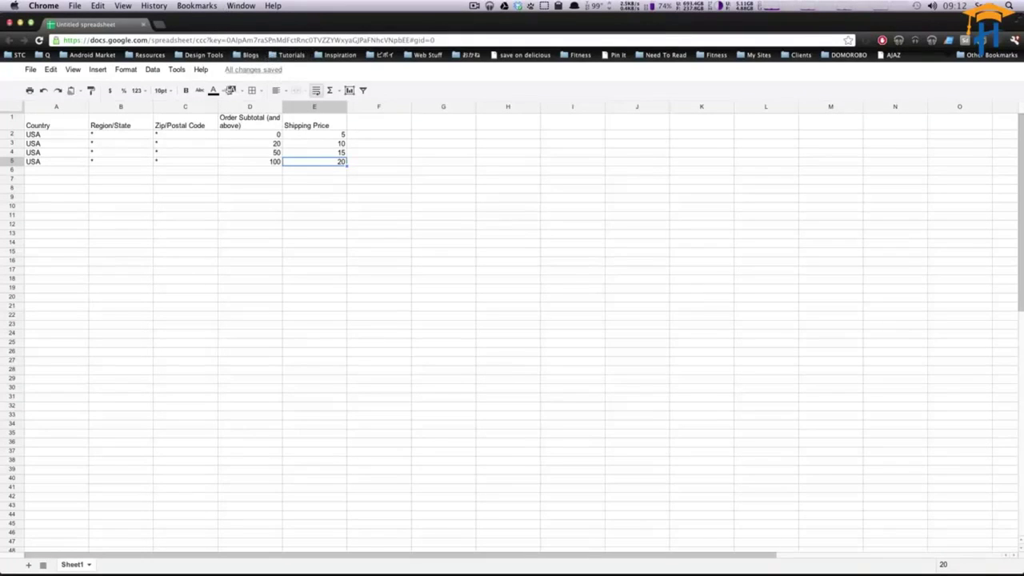
Step: Switch from the spreadsheet back to the Magento Shipping Methods configuration window
{"action": "key", "text": "super+Tab"}
{"action": "key", "text": "alt+super+Right"}
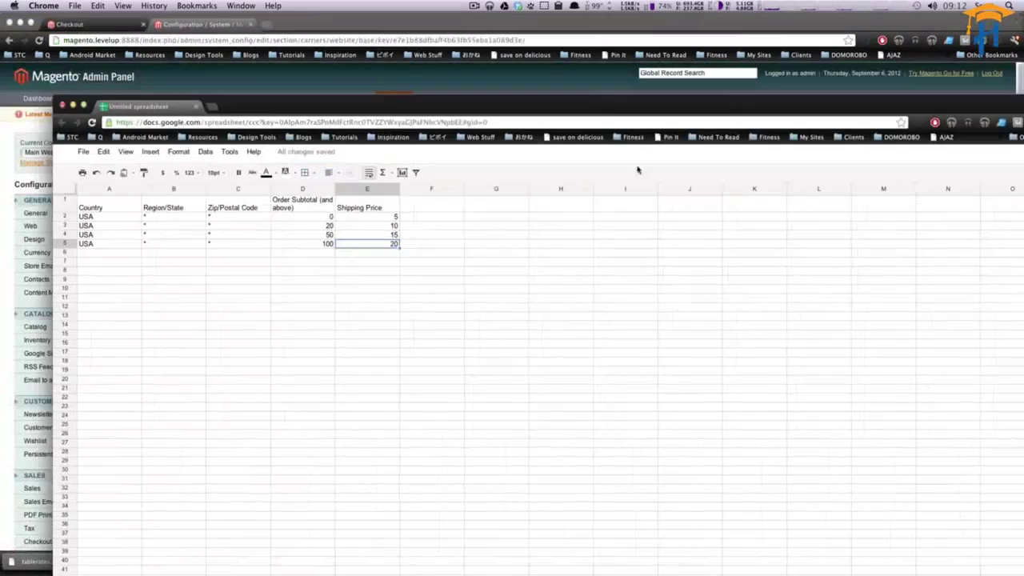
{"action": "left_click", "coordinate": [641, 274]}
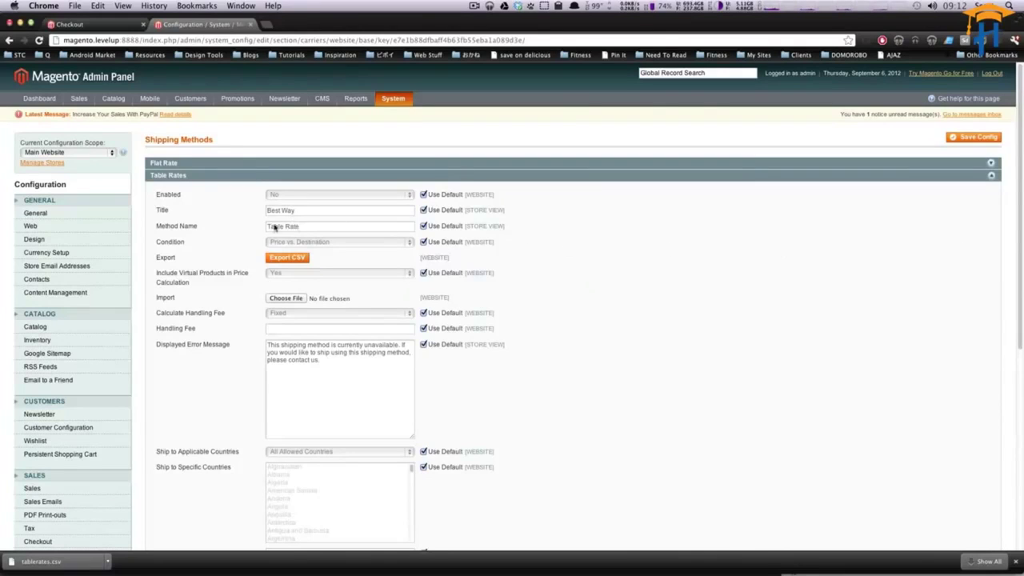
Step: Switch the configuration scope to Default Config and look over the Table Rates settings
{"action": "left_click", "coordinate": [66, 152]}
{"action": "left_click", "coordinate": [66, 150]}
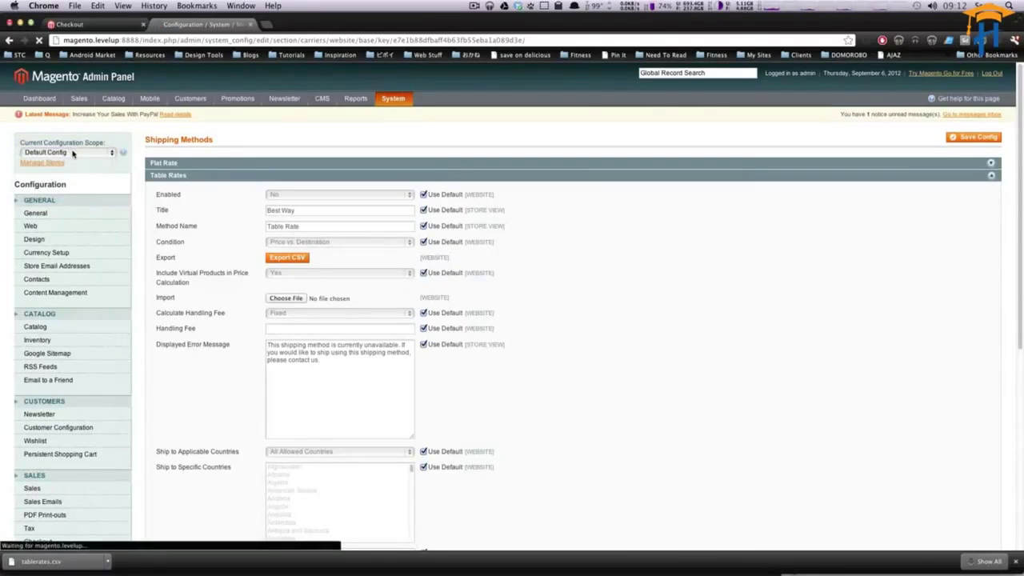
{"action": "triple_click", "coordinate": [315, 228]}
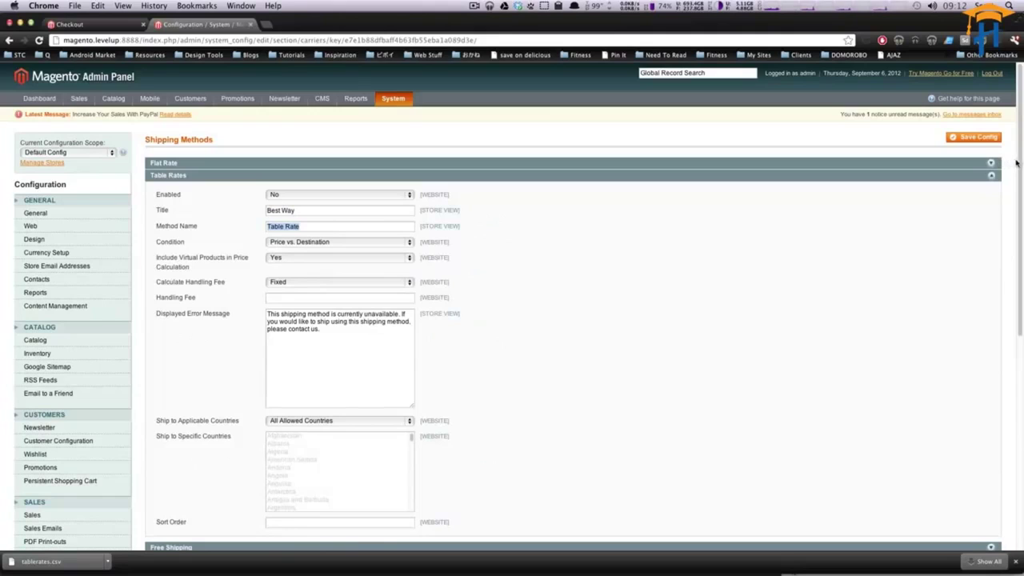
{"action": "scroll", "coordinate": [1010, 206], "scroll_direction": "down", "scroll_amount": 3}
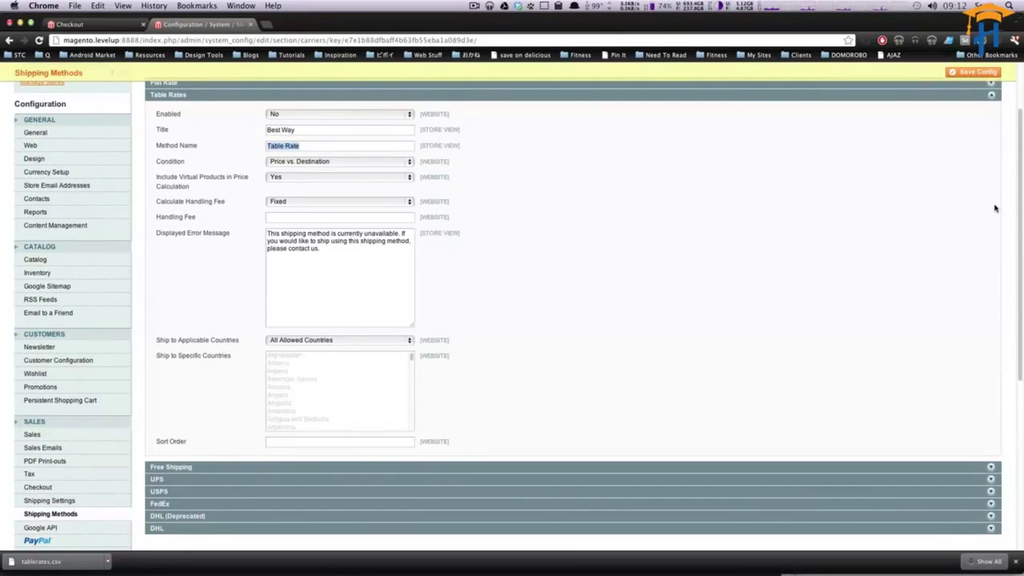
{"action": "scroll", "coordinate": [1020, 177], "scroll_direction": "up", "scroll_amount": 3}
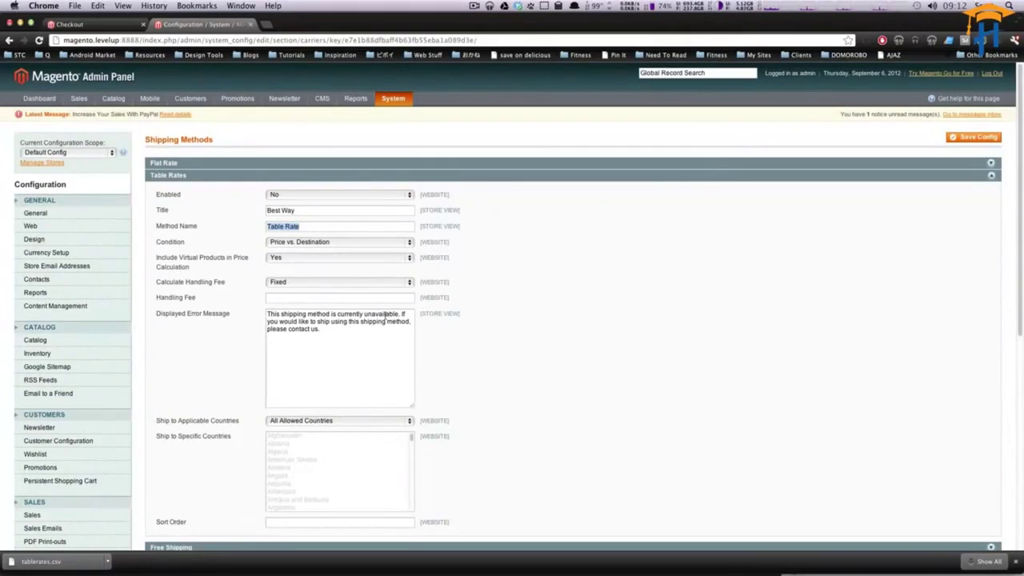
Step: Check the available Condition options for Table Rates, keeping Price vs. Destination, and collapse the Table Rates section
{"action": "left_click", "coordinate": [342, 241]}
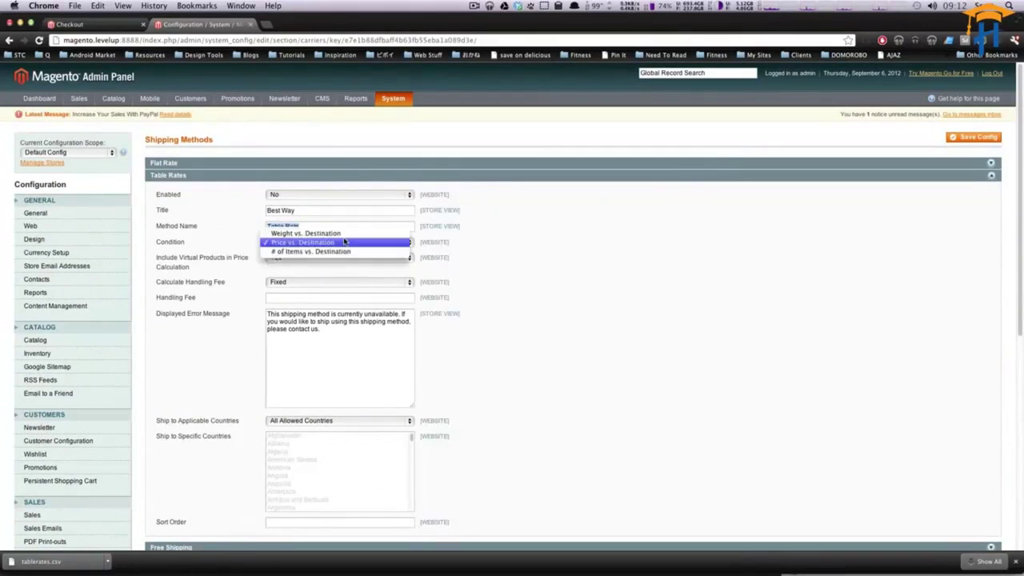
{"action": "left_click", "coordinate": [546, 242]}
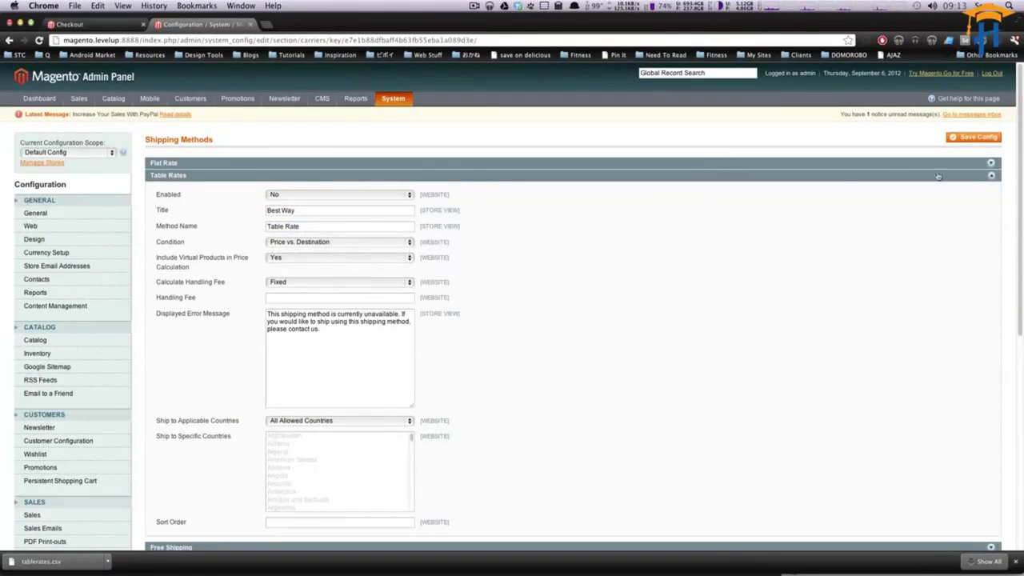
{"action": "left_click", "coordinate": [385, 175]}
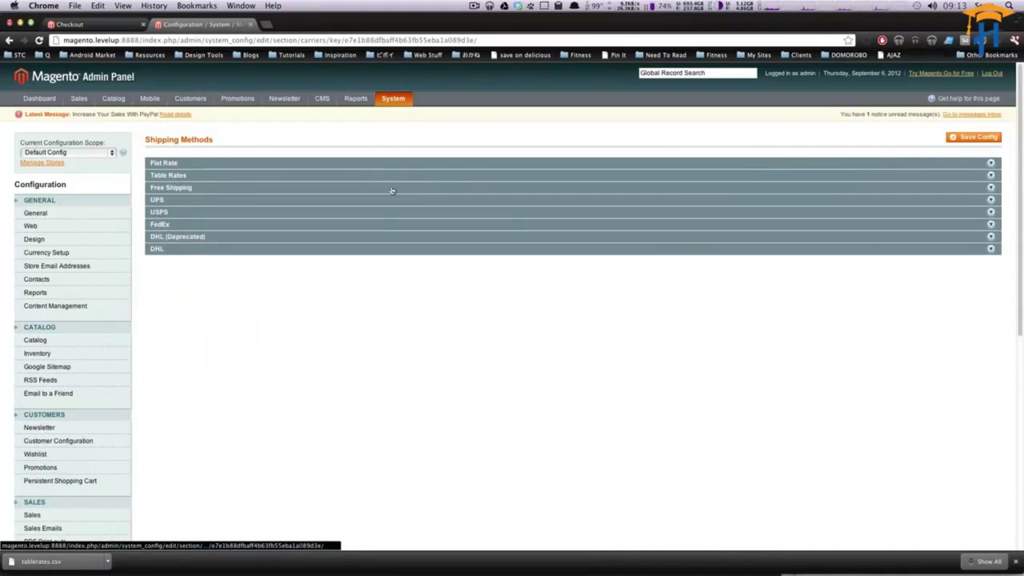